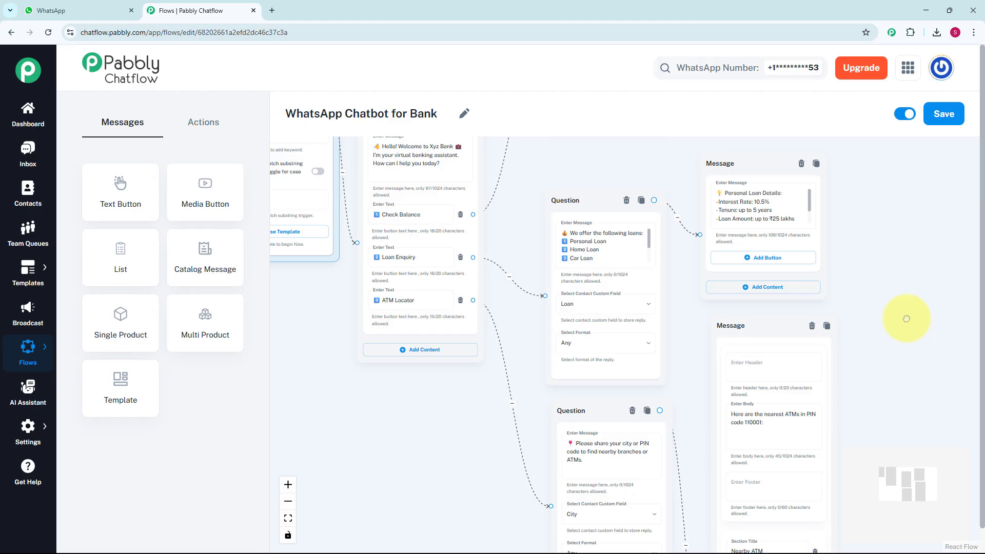
Step: Pan across the bank flow's three branches, then switch to the XYZ Bank WhatsApp chat
{"action": "left_click_drag", "start_coordinate": [906, 319], "coordinate": [884, 272]}
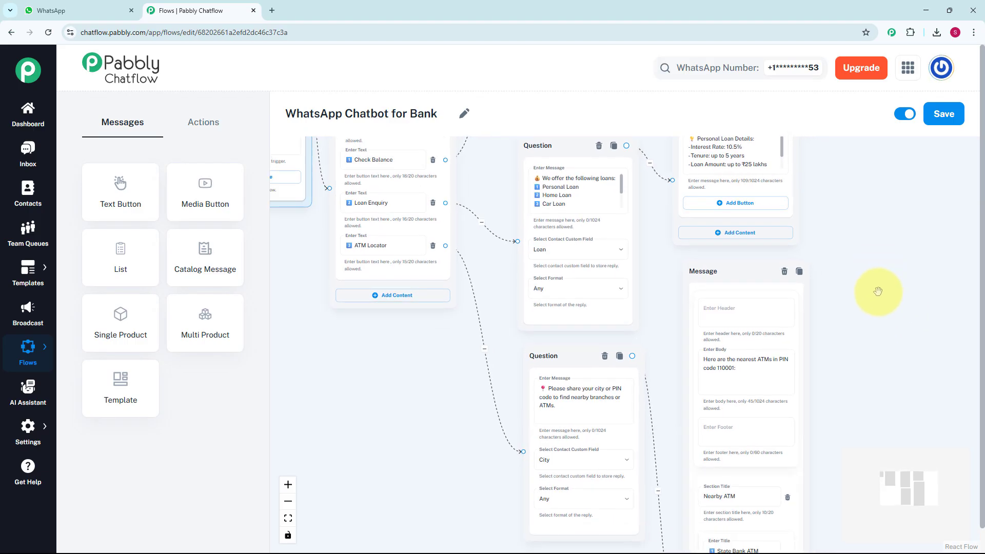
{"action": "left_click_drag", "start_coordinate": [879, 315], "coordinate": [884, 392]}
{"action": "left_click_drag", "start_coordinate": [900, 282], "coordinate": [909, 389]}
{"action": "scroll", "coordinate": [910, 331], "scroll_direction": "down", "scroll_amount": 3}
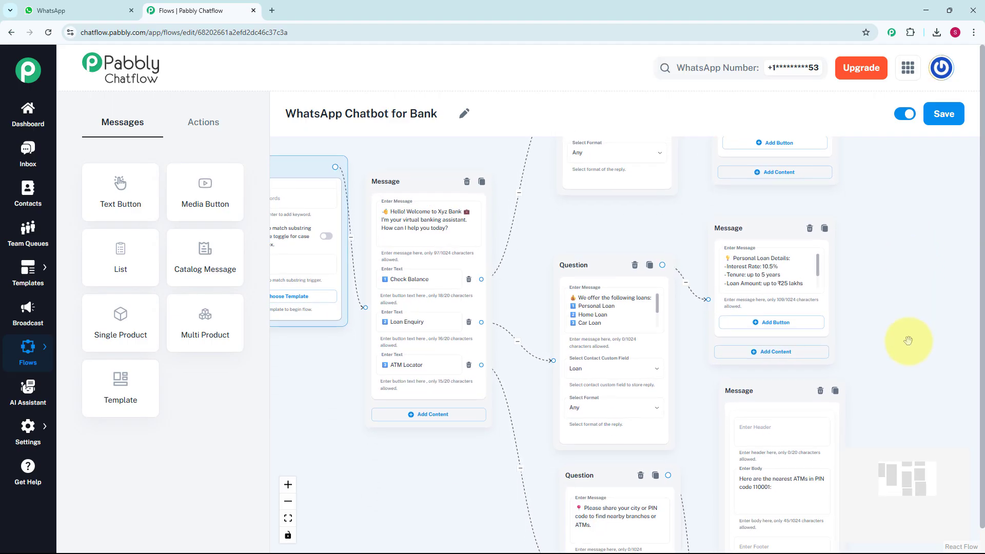
{"action": "scroll", "coordinate": [918, 341], "scroll_direction": "down", "scroll_amount": 2}
{"action": "scroll", "coordinate": [924, 343], "scroll_direction": "down", "scroll_amount": 3}
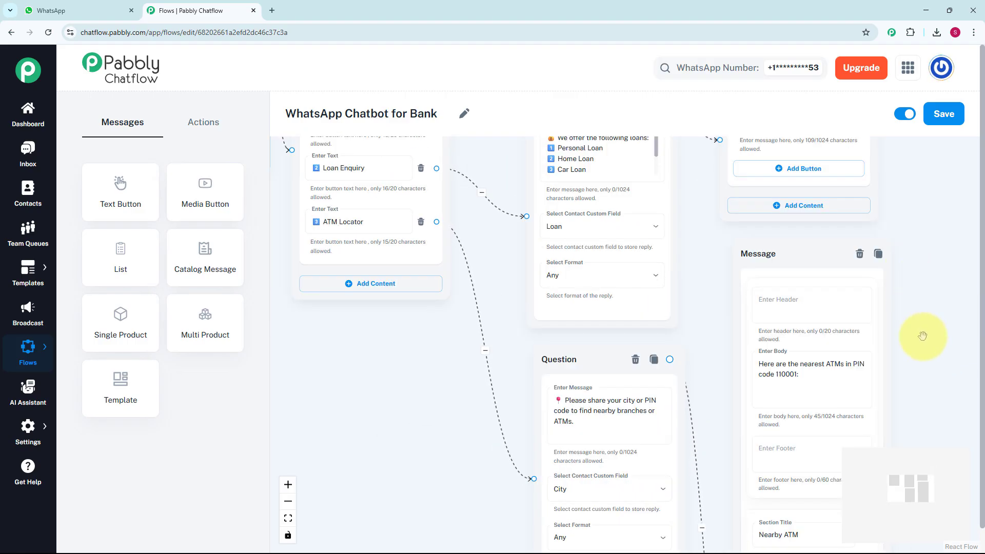
{"action": "scroll", "coordinate": [924, 334], "scroll_direction": "down", "scroll_amount": 3}
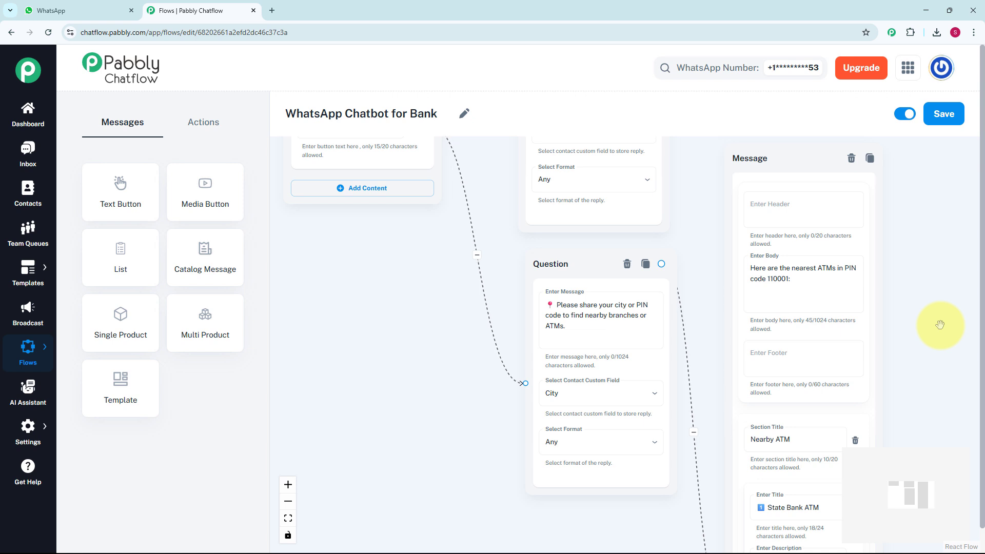
{"action": "key", "text": "ctrl+Tab"}
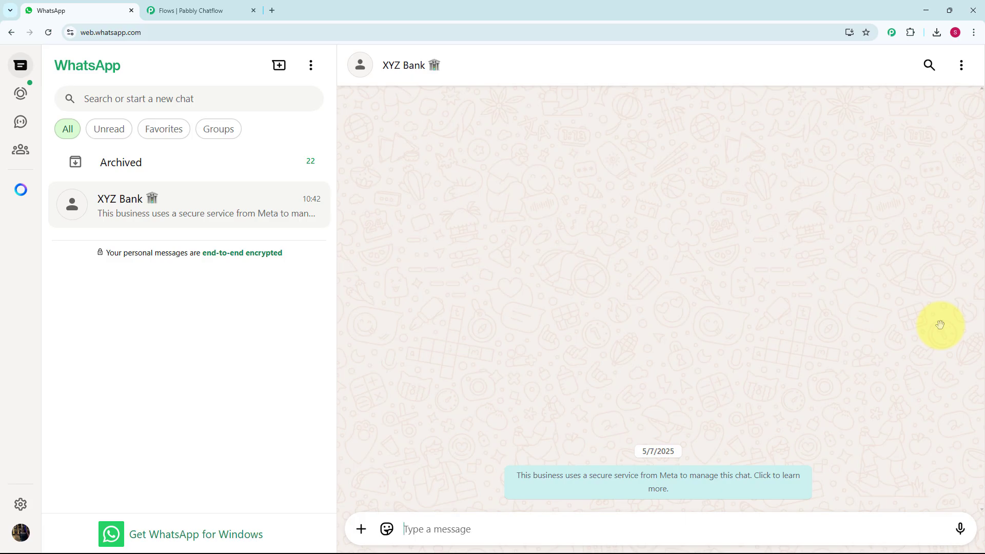
Step: Send 'Hello' to the XYZ Bank chat
{"action": "type", "text": "Hello"}
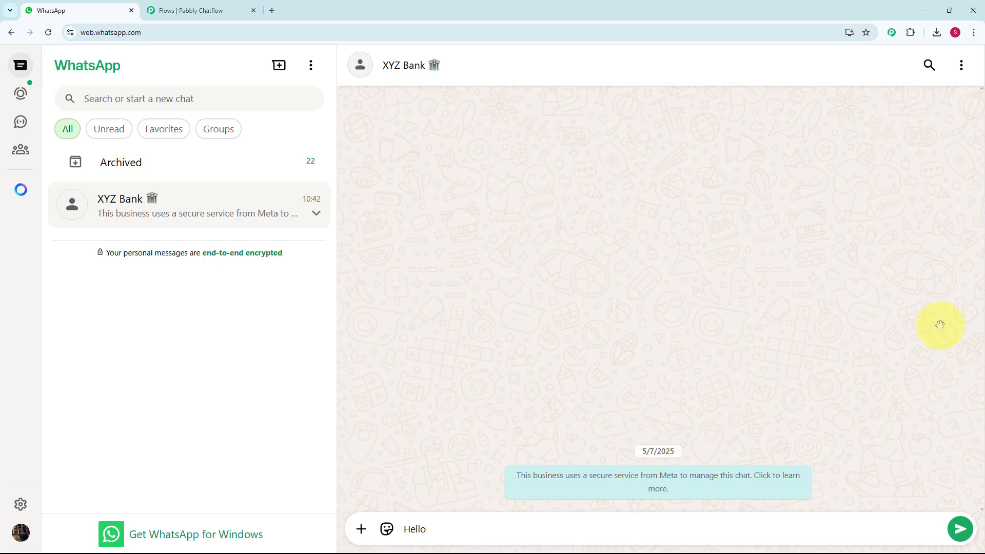
{"action": "key", "text": "Return"}
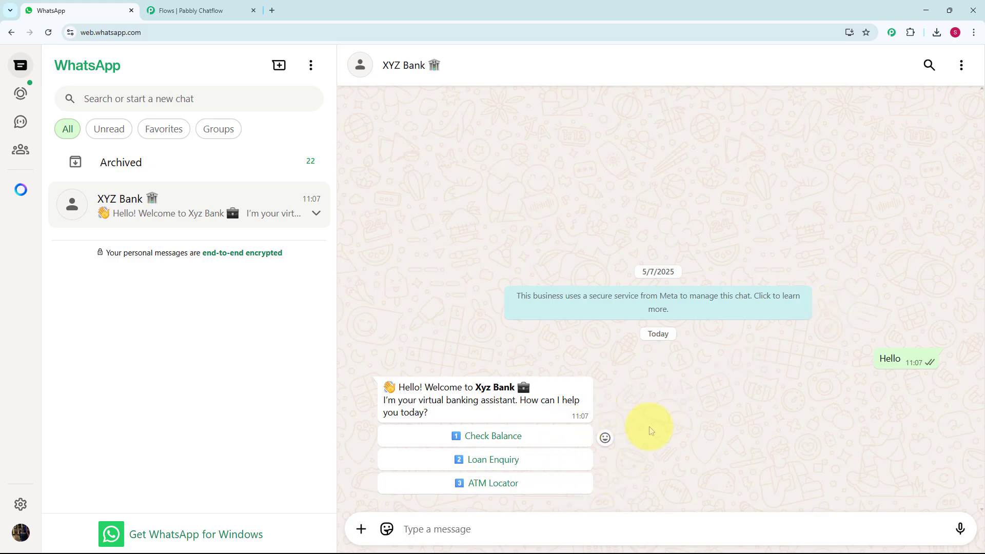
Step: Choose Check Balance and send the customer ID, then choose Loan Enquiry
{"action": "left_click", "coordinate": [549, 437]}
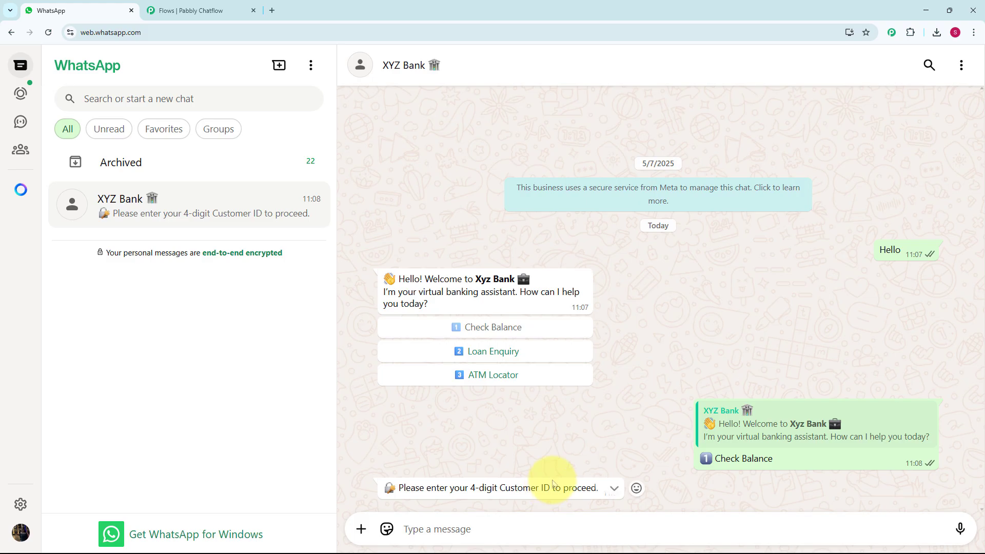
{"action": "type", "text": "2341"}
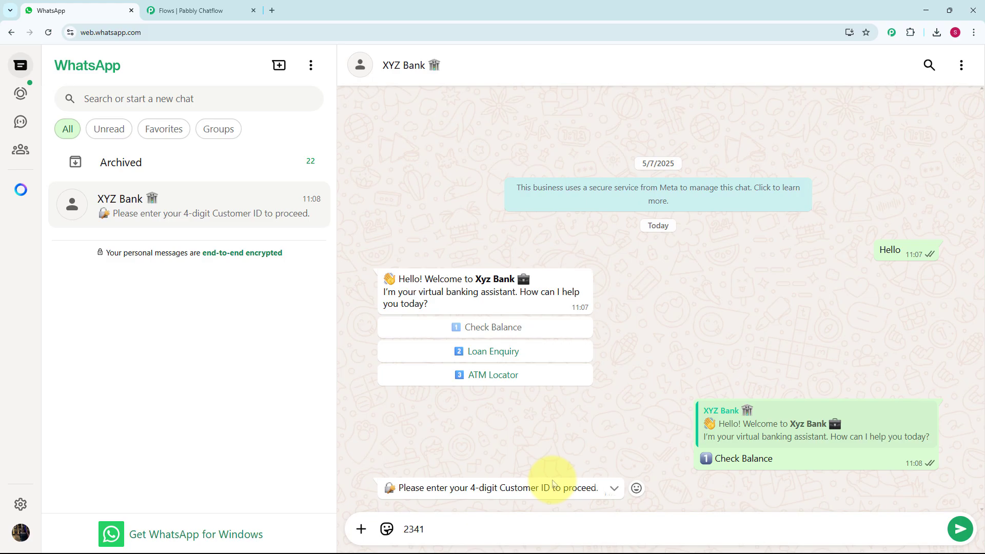
{"action": "key", "text": "Return"}
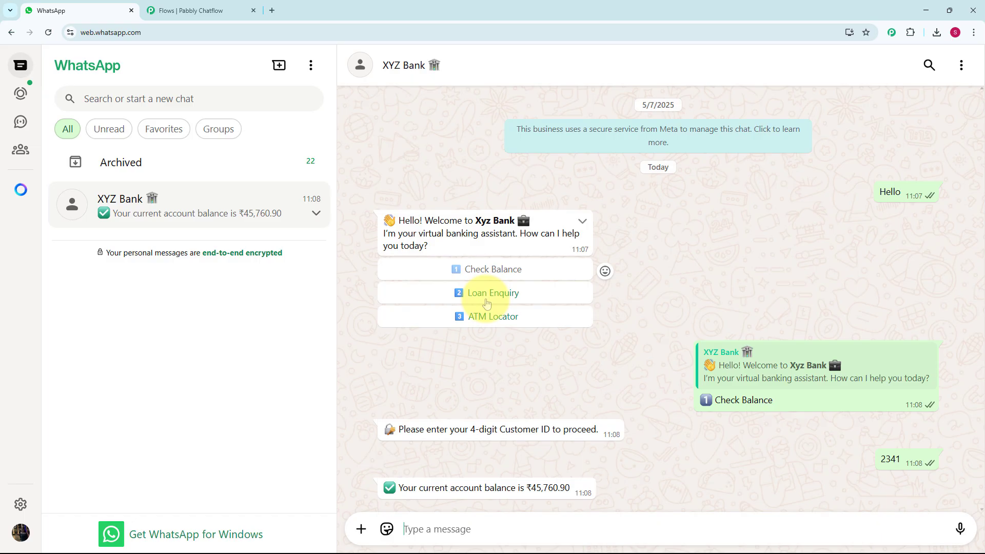
{"action": "left_click", "coordinate": [487, 302]}
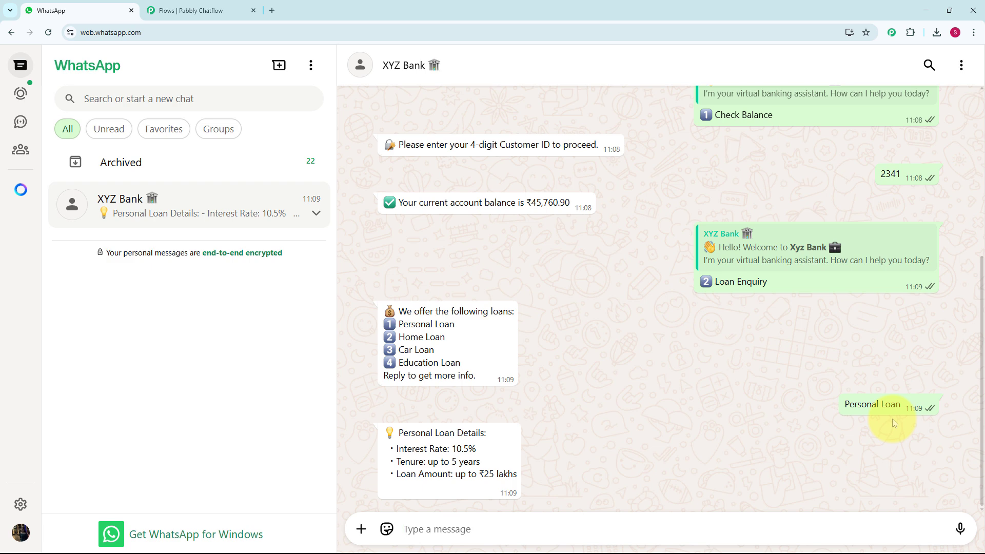
{"action": "scroll", "coordinate": [720, 338], "scroll_direction": "up", "scroll_amount": 5}
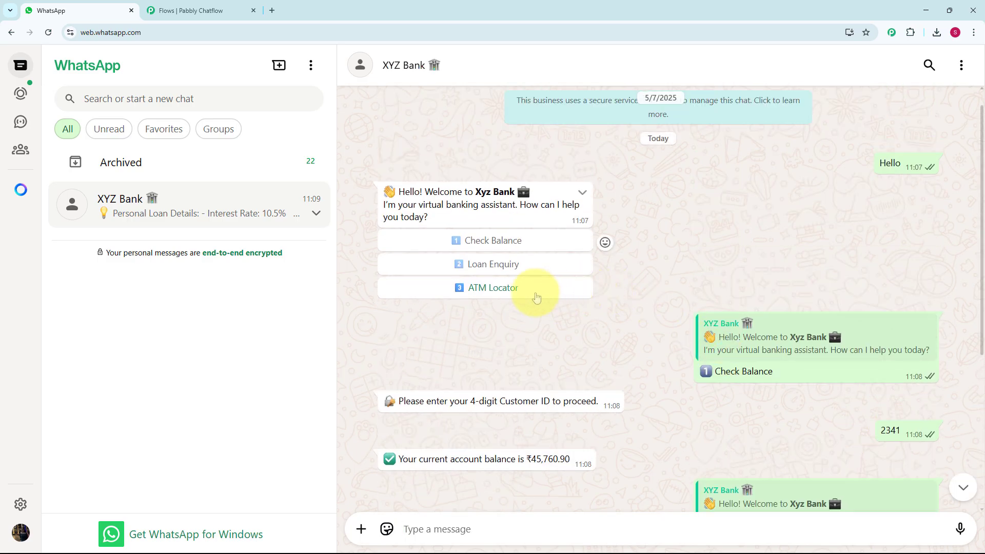
Step: Choose ATM Locator, send a PIN code, and open the list of nearest ATMs
{"action": "left_click", "coordinate": [537, 297]}
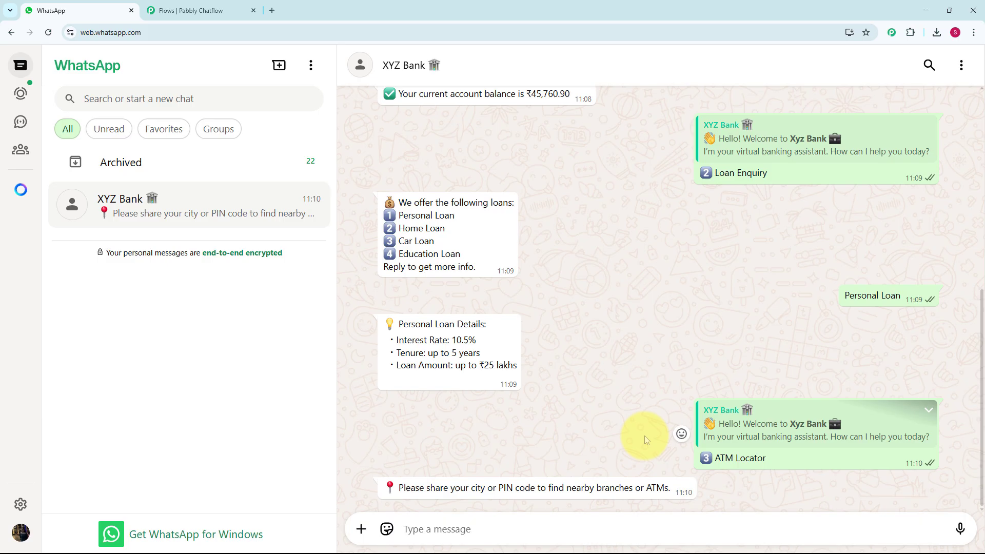
{"action": "type", "text": "110001"}
{"action": "key", "text": "Return"}
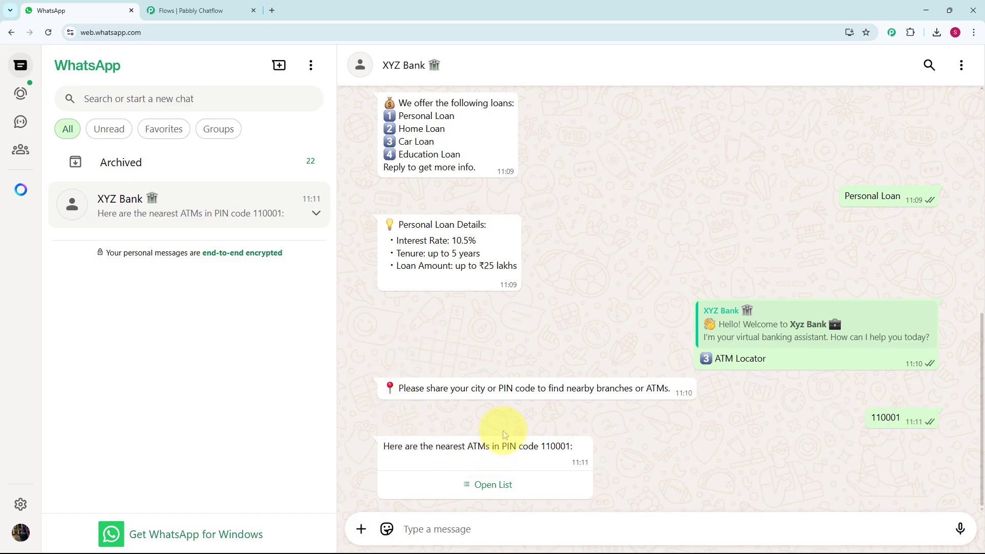
{"action": "left_click", "coordinate": [508, 486]}
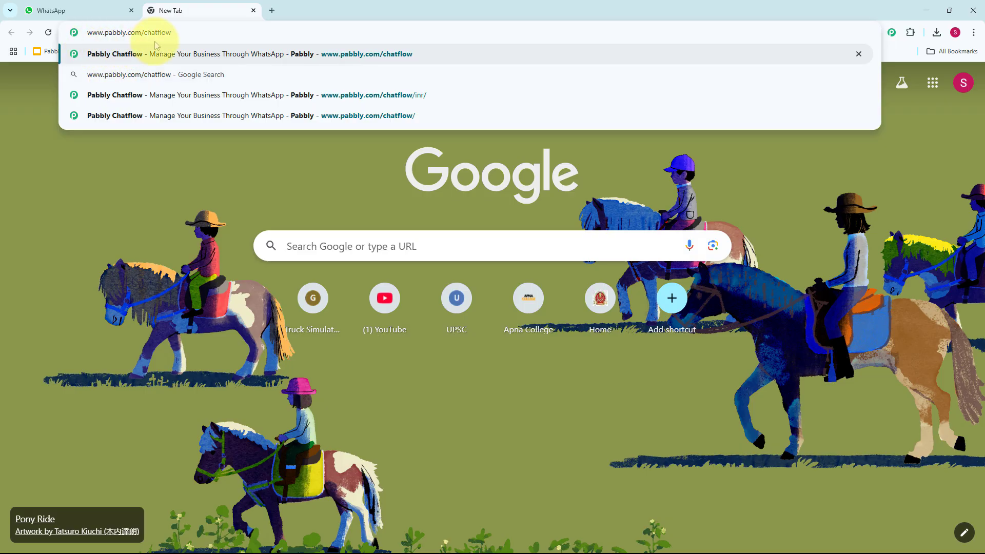
Step: Load pabbly.com/chatflow, sign in, and launch Pabbly Chatflow from the apps list
{"action": "key", "text": "Return"}
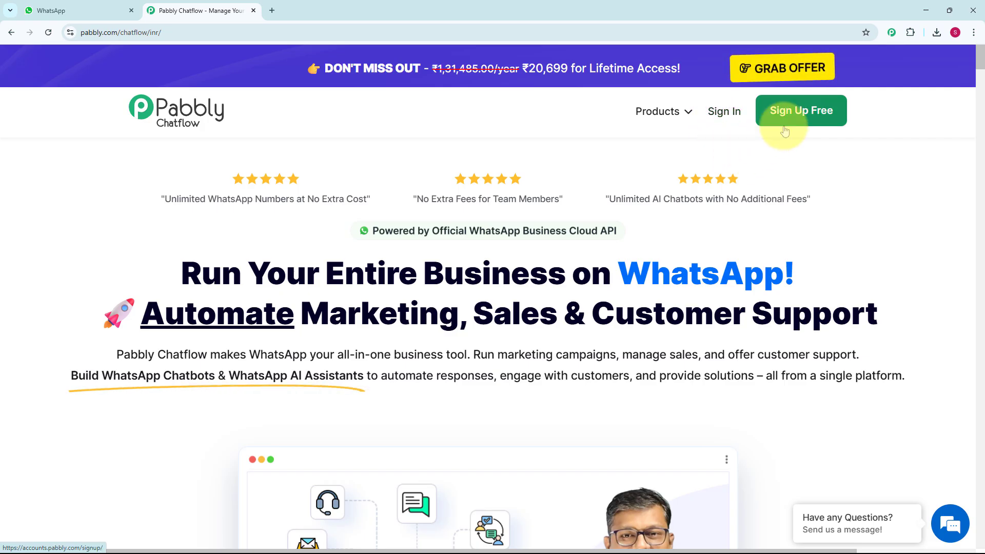
{"action": "left_click", "coordinate": [721, 122]}
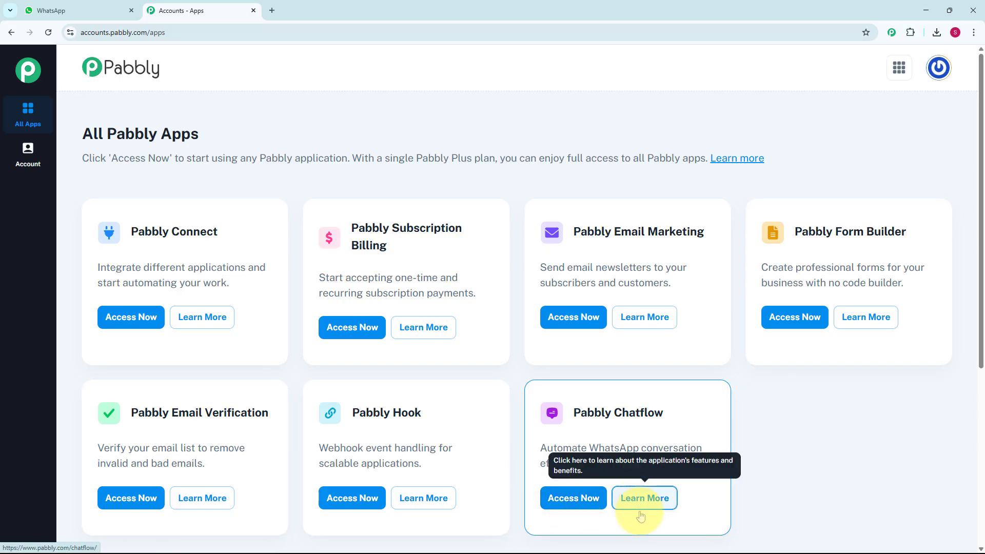
{"action": "left_click", "coordinate": [575, 508]}
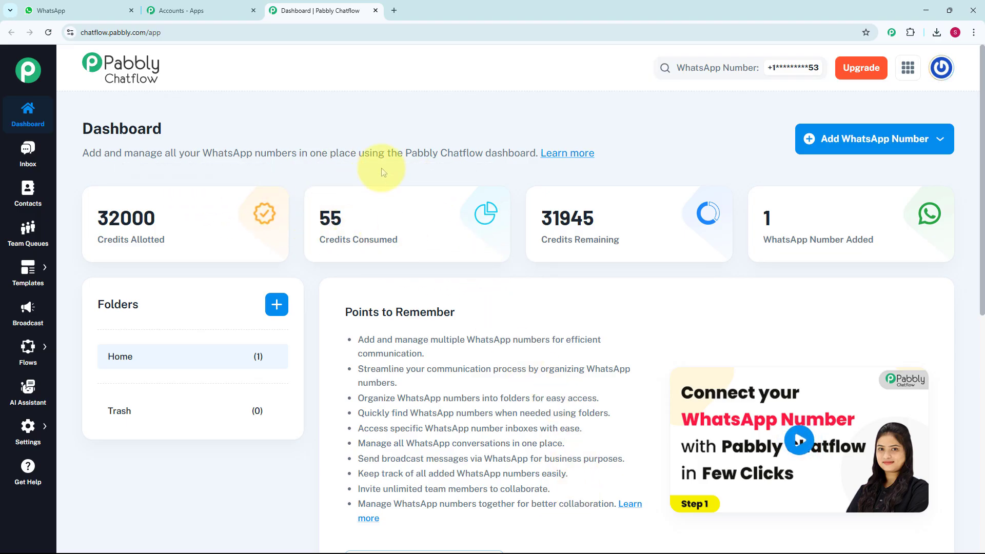
{"action": "scroll", "coordinate": [546, 398], "scroll_direction": "down", "scroll_amount": 5}
{"action": "scroll", "coordinate": [546, 397], "scroll_direction": "down", "scroll_amount": 3}
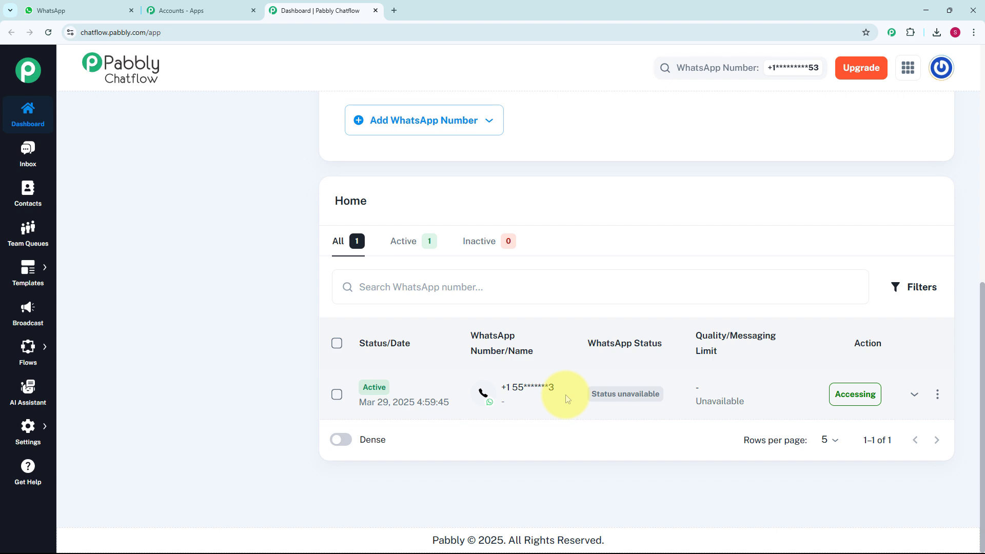
{"action": "scroll", "coordinate": [565, 395], "scroll_direction": "up", "scroll_amount": 8}
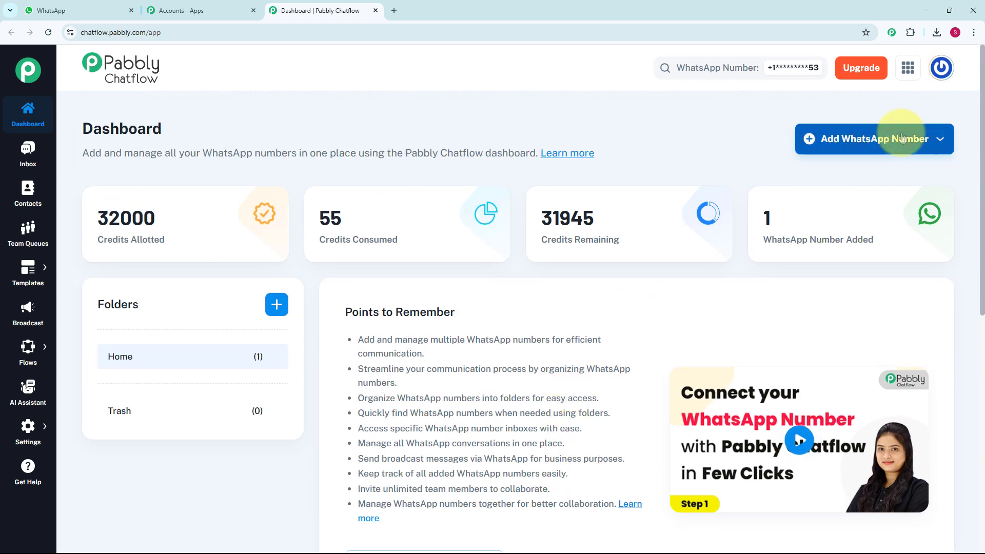
{"action": "left_click", "coordinate": [943, 142]}
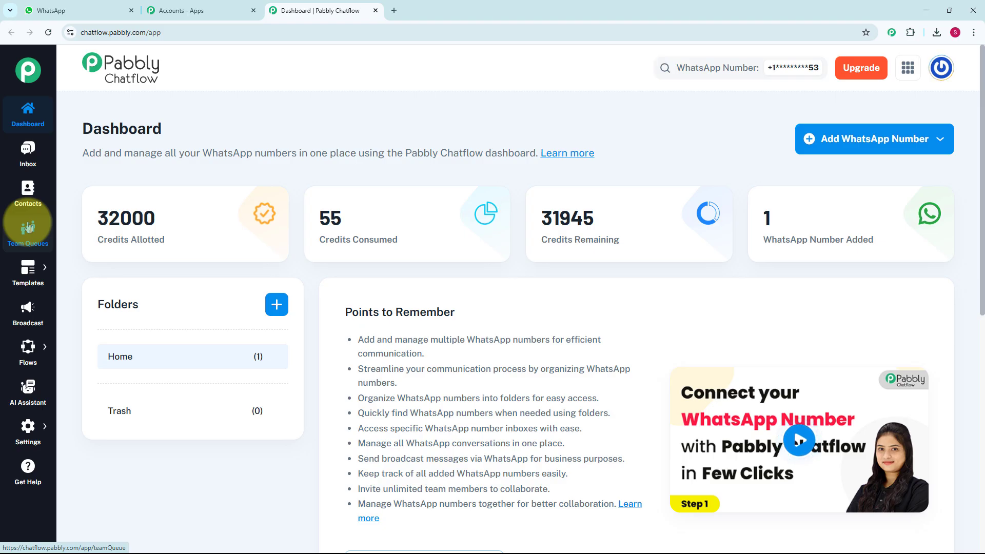
{"action": "mouse_move", "coordinate": [17, 269]}
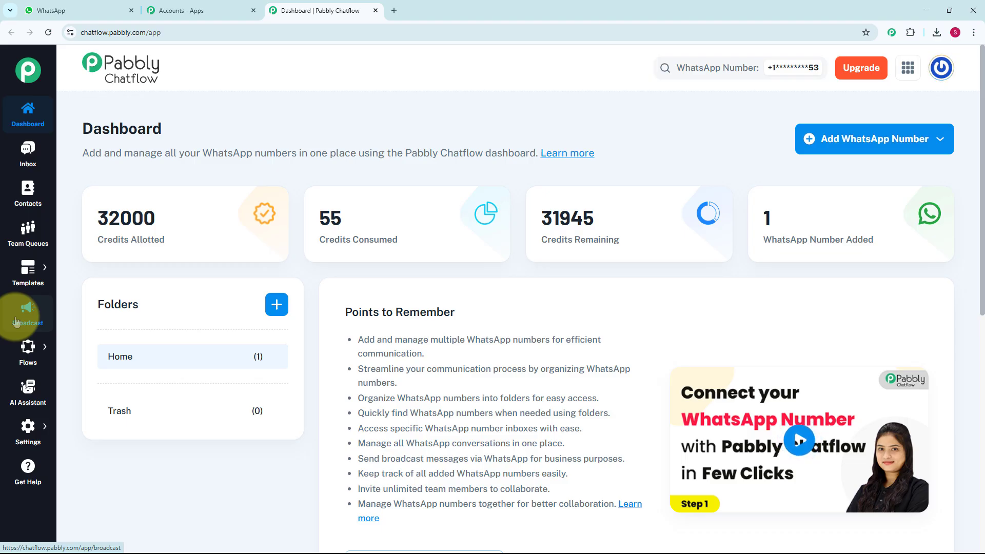
{"action": "mouse_move", "coordinate": [24, 347]}
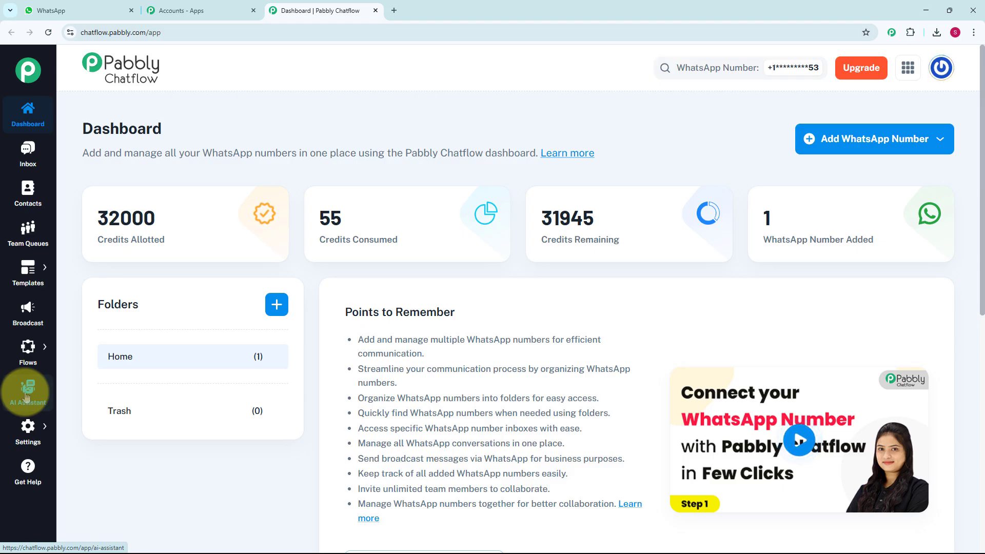
{"action": "mouse_move", "coordinate": [27, 428]}
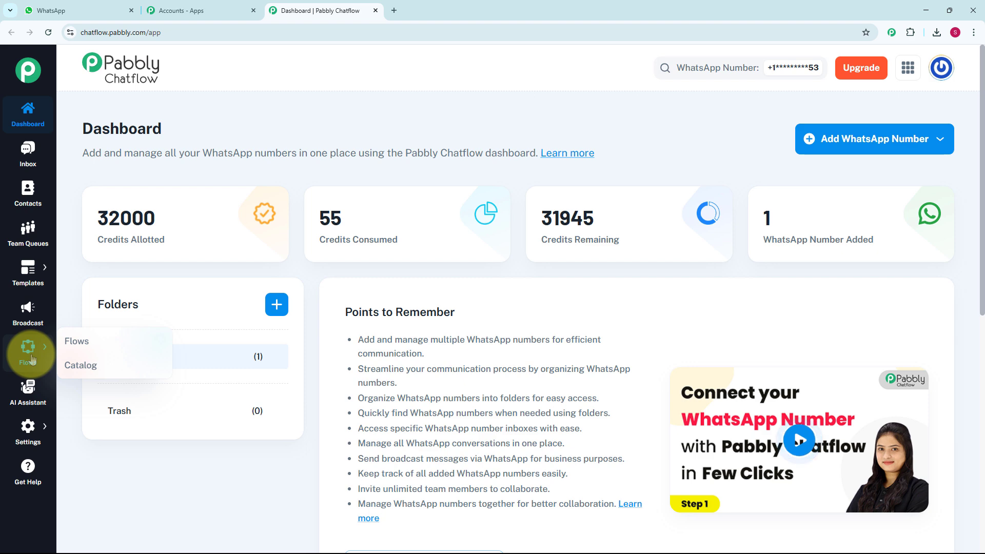
Step: Open the Flows page in Flow Builder and scroll through the 60 existing flows
{"action": "left_click", "coordinate": [69, 348]}
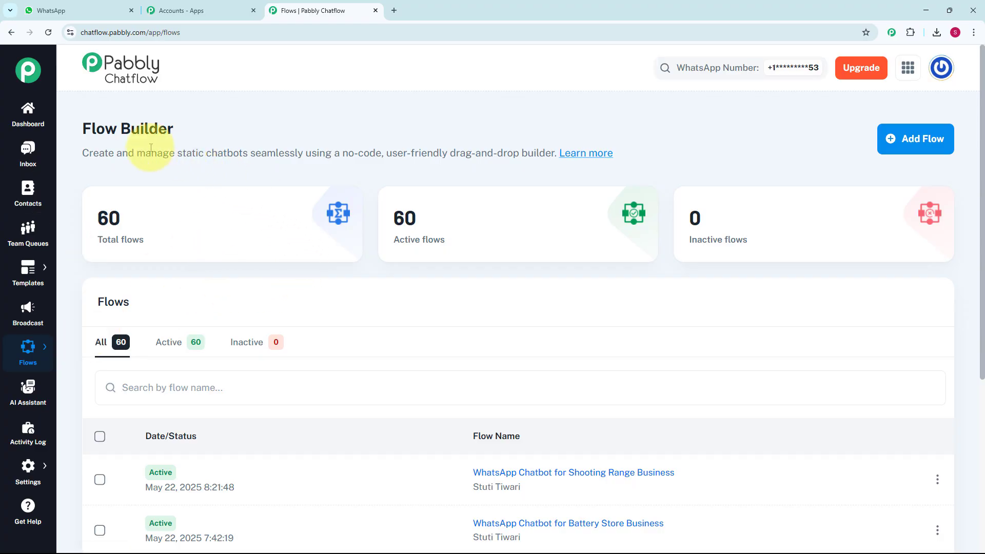
{"action": "scroll", "coordinate": [362, 333], "scroll_direction": "down", "scroll_amount": 1}
{"action": "scroll", "coordinate": [368, 351], "scroll_direction": "down", "scroll_amount": 3}
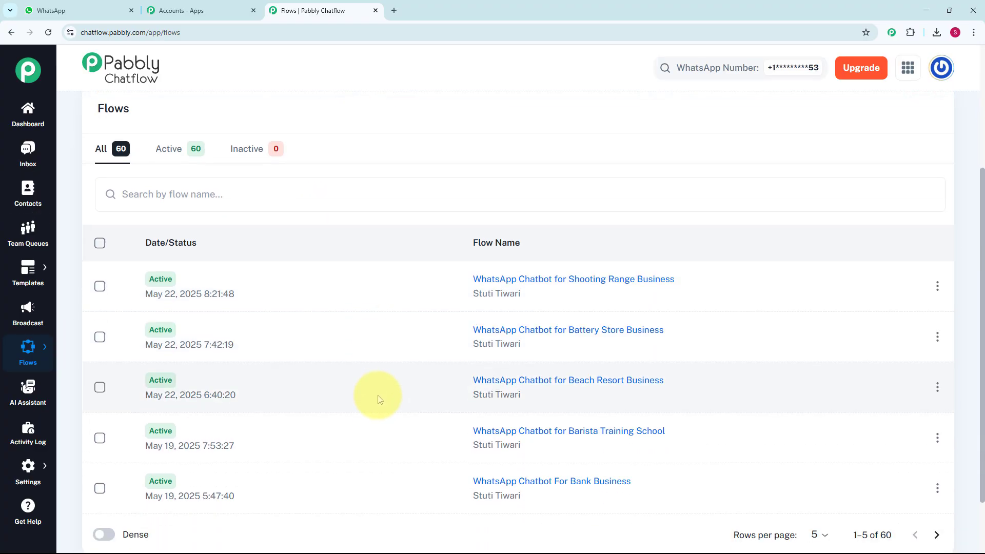
{"action": "scroll", "coordinate": [384, 402], "scroll_direction": "up", "scroll_amount": 3}
{"action": "scroll", "coordinate": [385, 403], "scroll_direction": "up", "scroll_amount": 1}
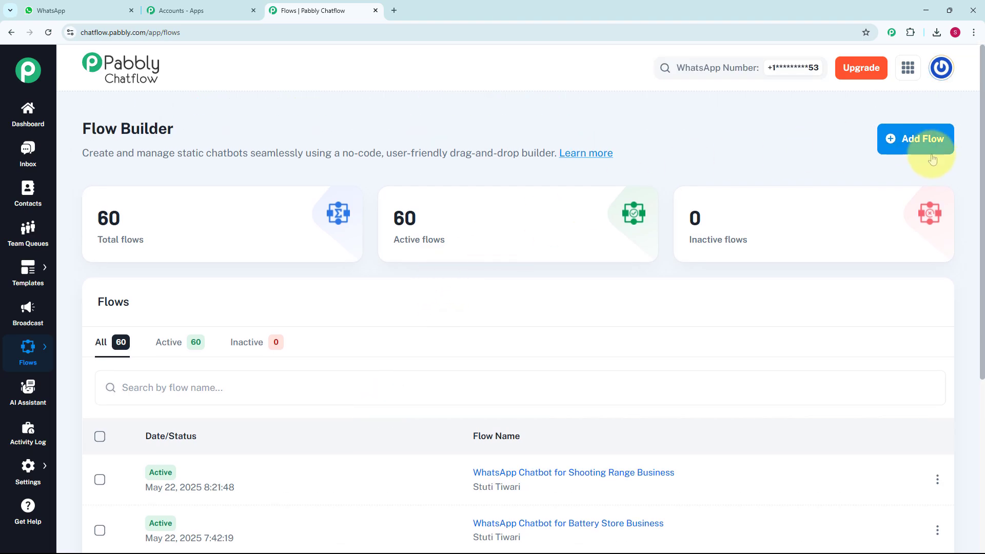
Step: Add a flow named 'WhatsApp Chatbot For Bank Business' with Flow Start regex [\s\S]+
{"action": "left_click", "coordinate": [911, 140]}
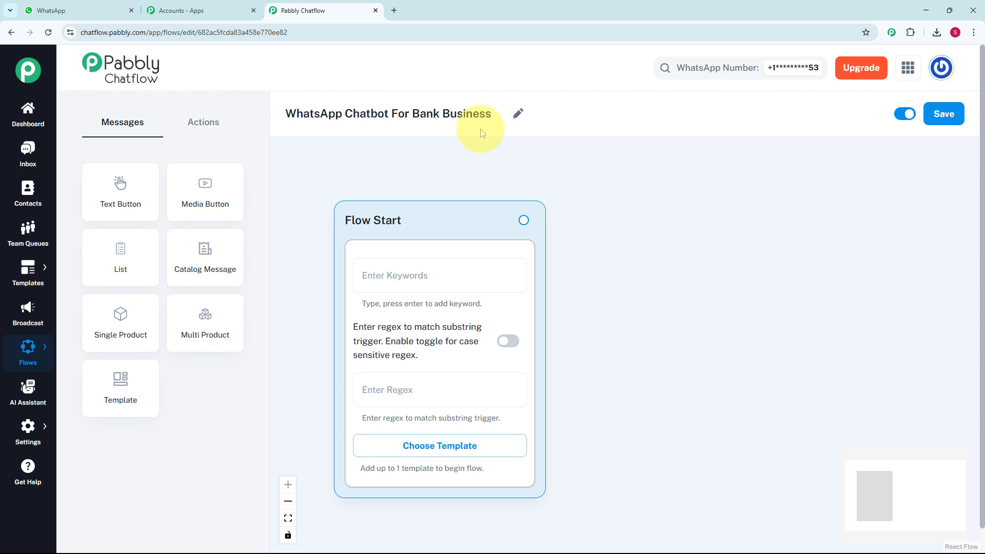
{"action": "left_click", "coordinate": [421, 275]}
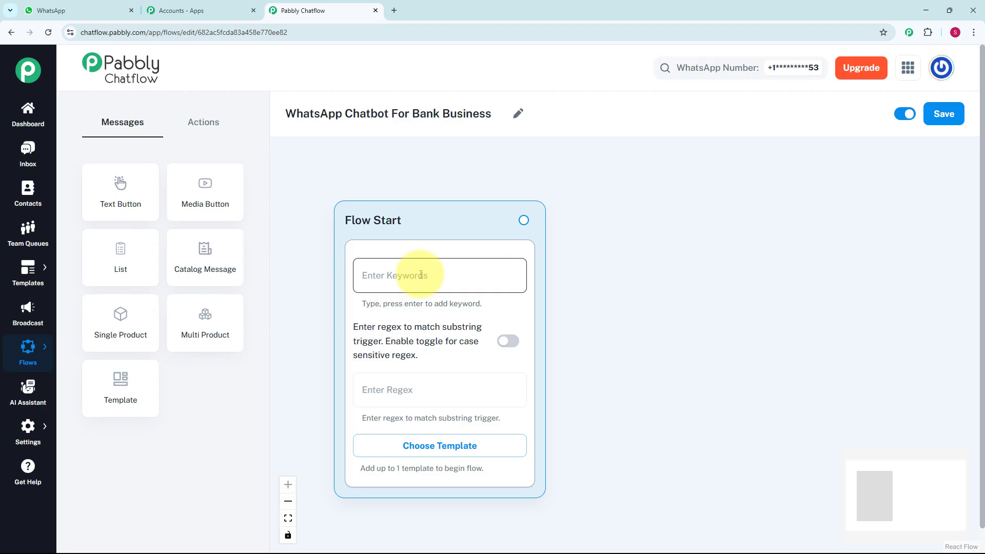
{"action": "left_click", "coordinate": [420, 390]}
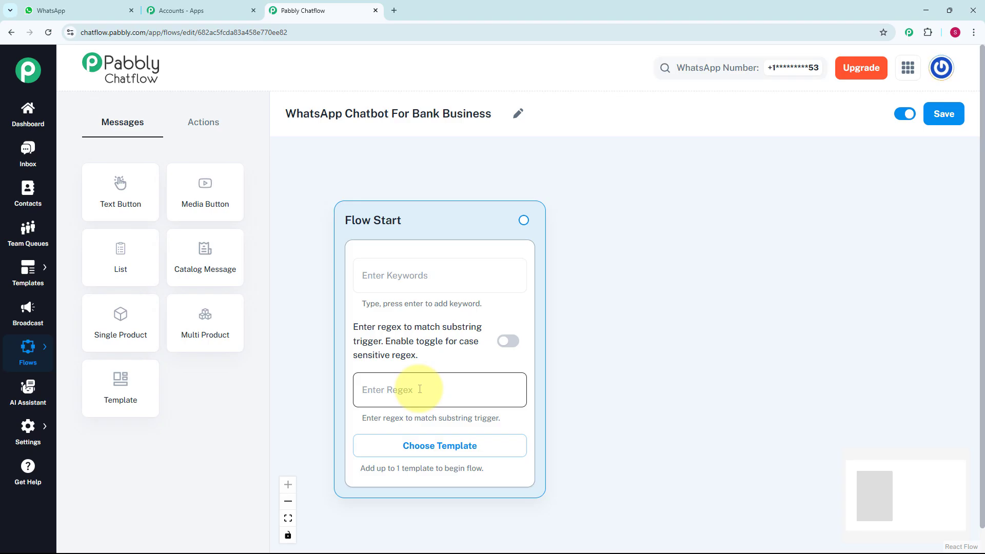
{"action": "type", "text": "[\\s\\S]+"}
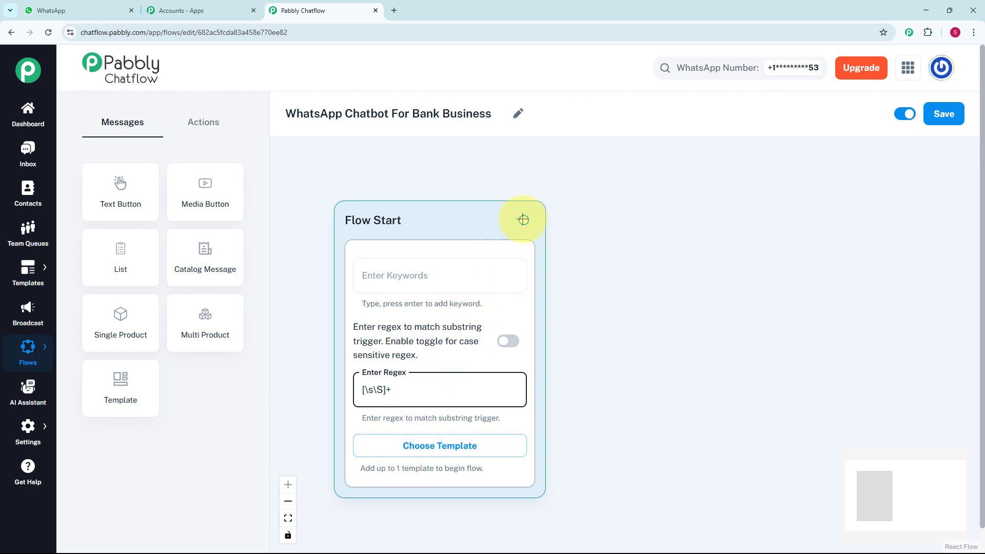
Step: Attach a Text + Button message to Flow Start holding the Xyz Bank virtual assistant welcome
{"action": "left_click_drag", "start_coordinate": [524, 220], "coordinate": [587, 289]}
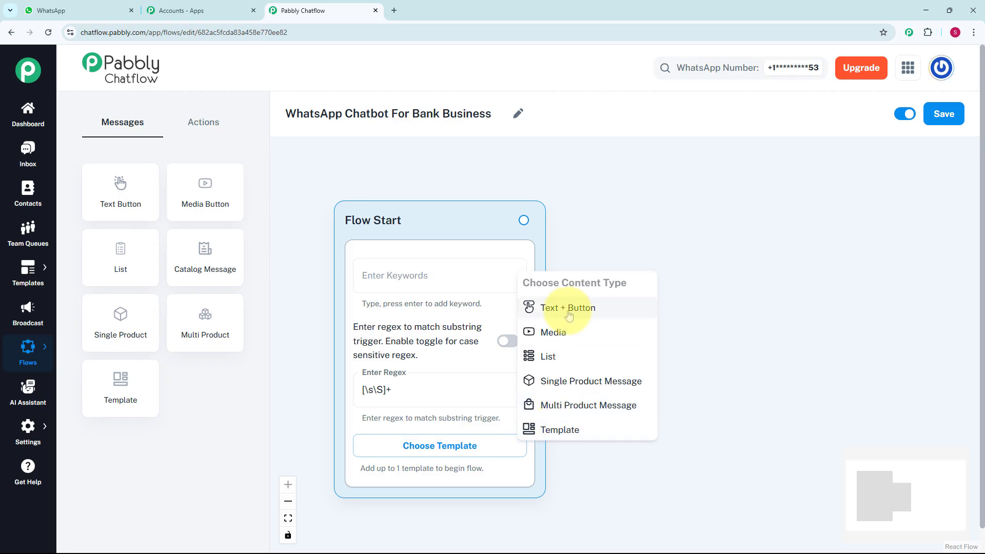
{"action": "left_click", "coordinate": [568, 314]}
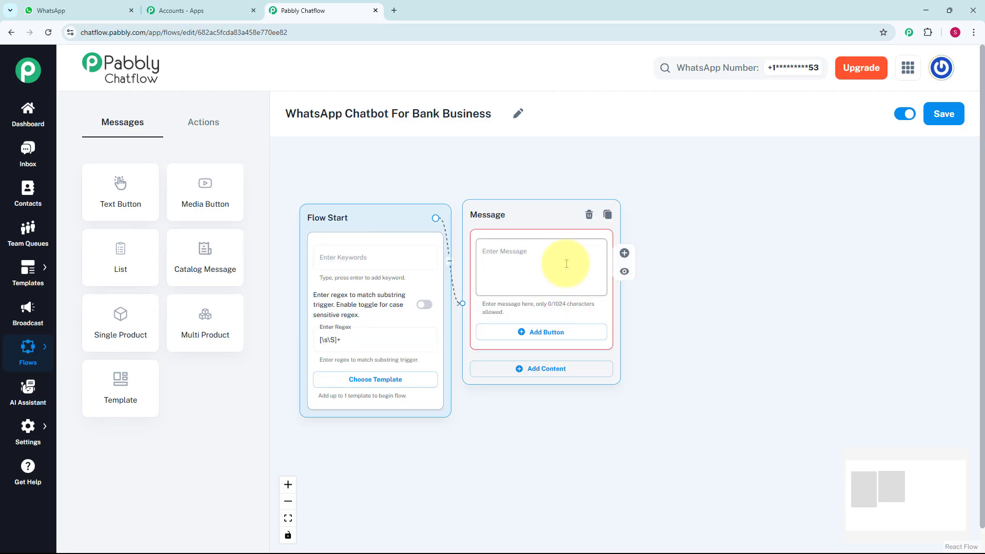
{"action": "left_click", "coordinate": [563, 262]}
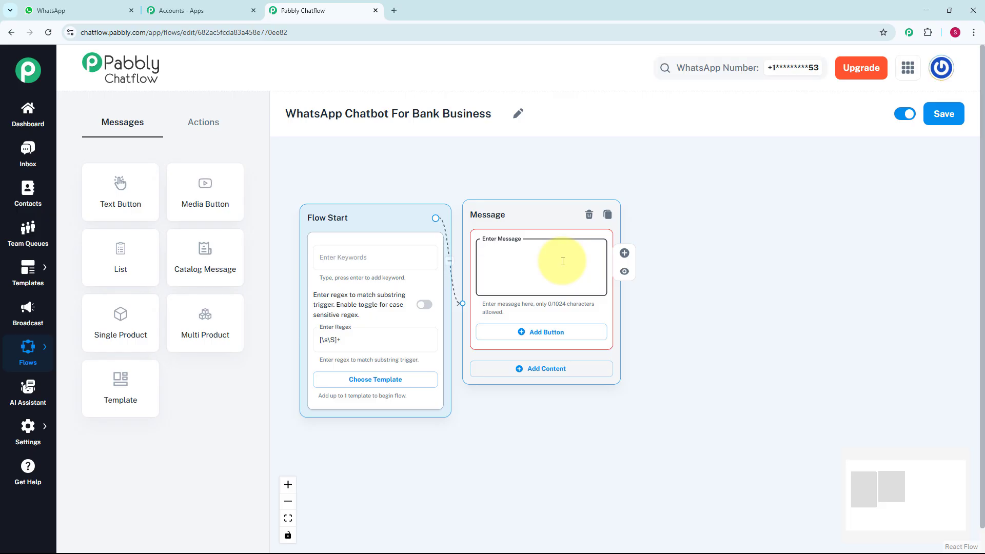
{"action": "type", "text": "👋 Hello! Welcome to *Xyz Bank* 💼 I’m your virtual banking assistant. How can I help you today?"}
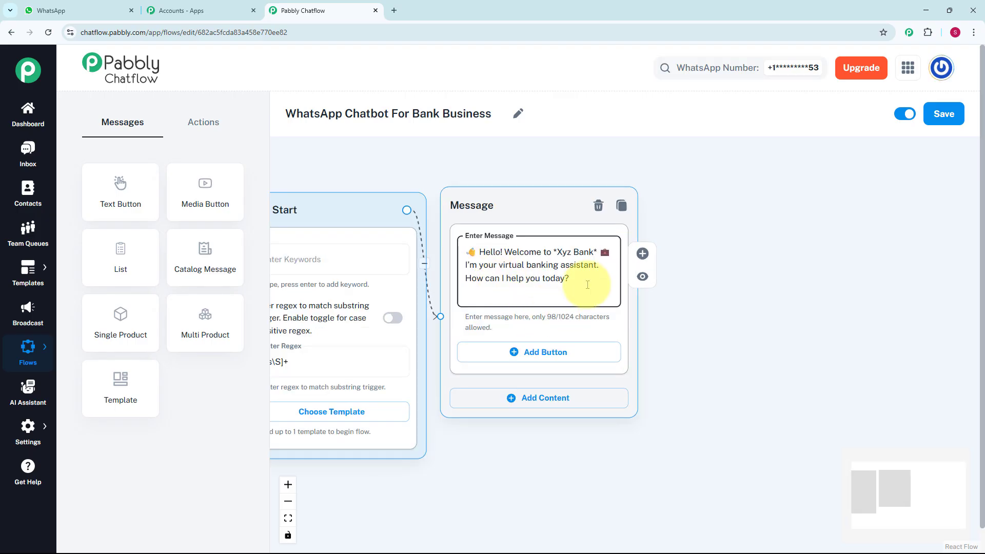
{"action": "scroll", "coordinate": [587, 284], "scroll_direction": "up", "scroll_amount": 1}
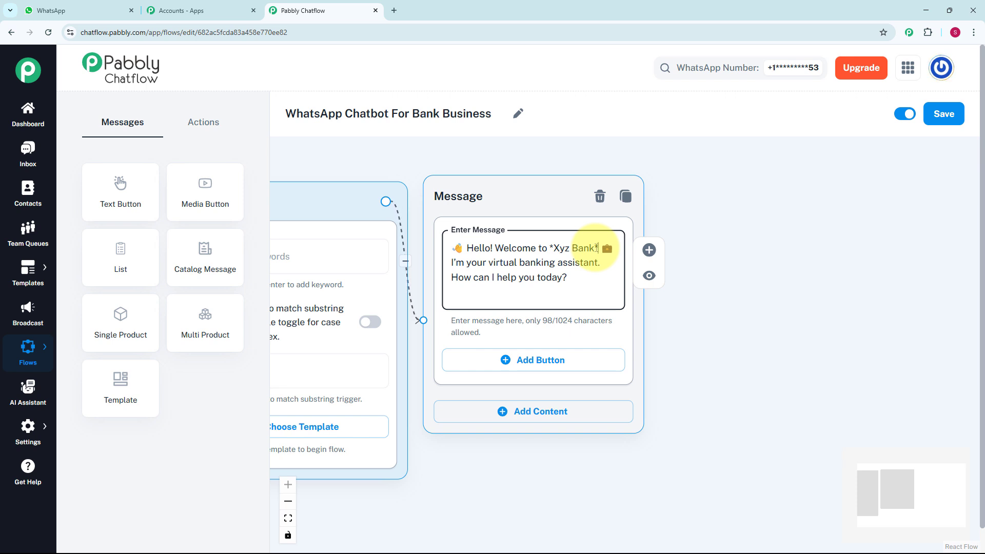
Step: Add the '1️⃣ Check Balance' and '2️⃣ Loan Enquiry' buttons to the welcome message
{"action": "left_click", "coordinate": [573, 363]}
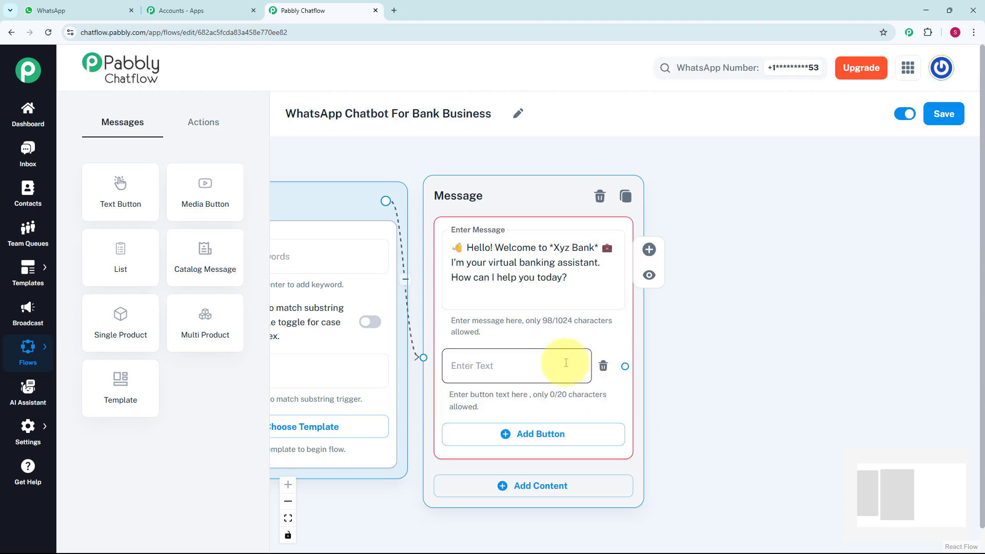
{"action": "left_click", "coordinate": [566, 363]}
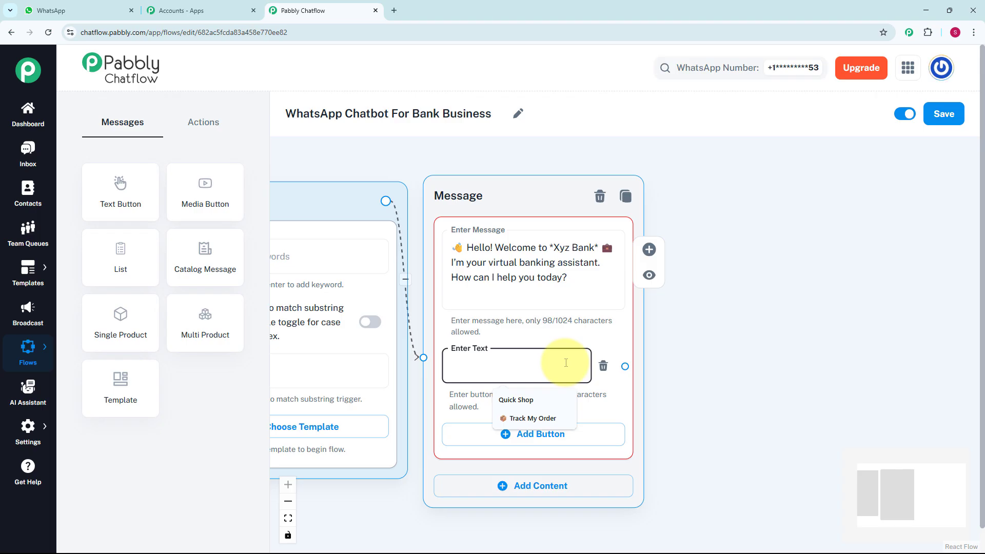
{"action": "type", "text": "1️⃣ Check Balance"}
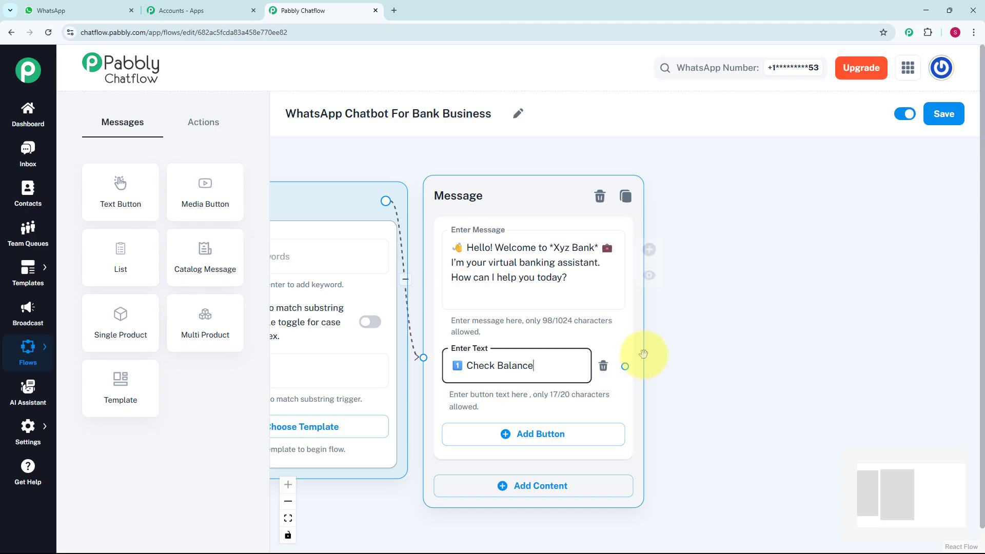
{"action": "left_click", "coordinate": [561, 440]}
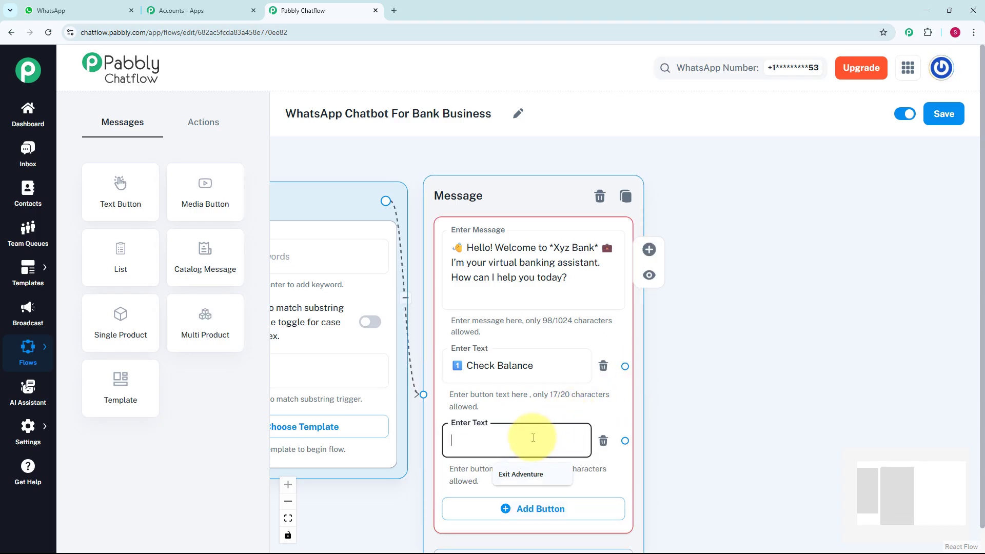
{"action": "type", "text": "2️⃣ Loan Enquiry"}
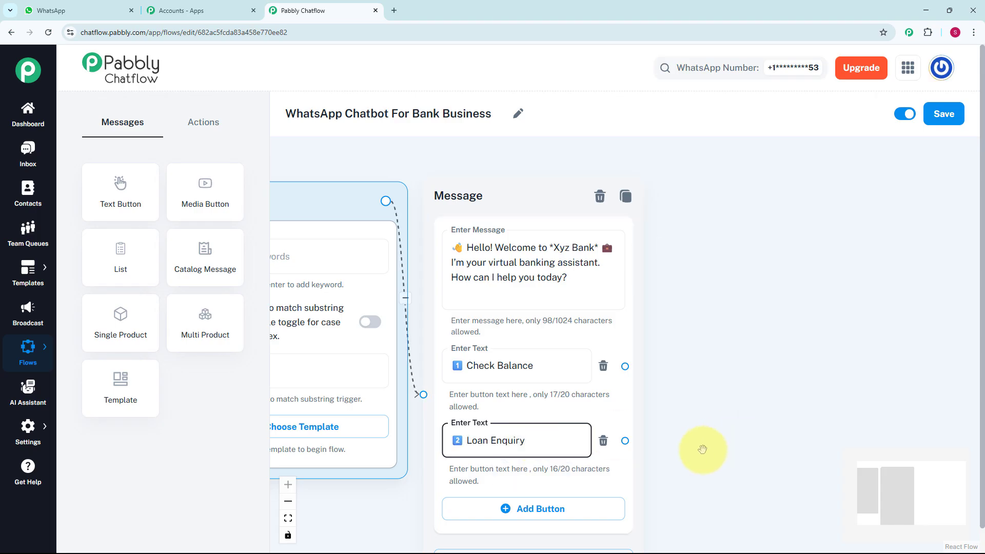
{"action": "left_click_drag", "start_coordinate": [700, 448], "coordinate": [713, 350]}
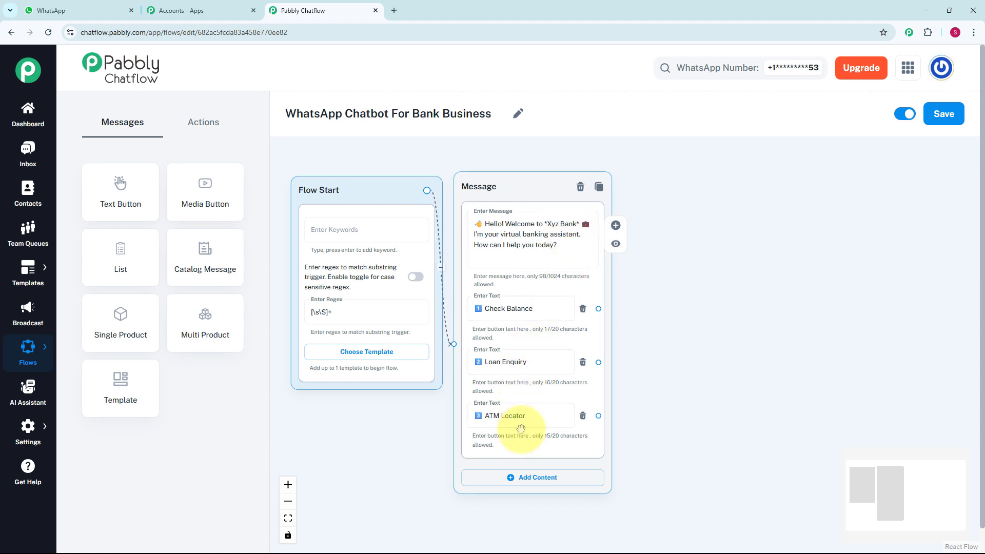
{"action": "scroll", "coordinate": [734, 402], "scroll_direction": "up", "scroll_amount": 2}
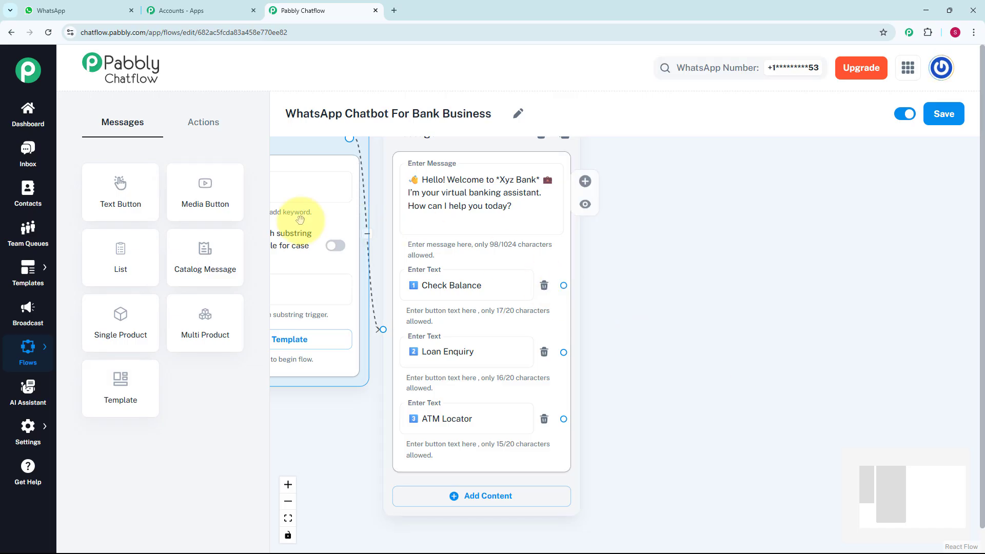
Step: Link Check Balance to a new Ask Question node requesting the 4-digit Customer ID
{"action": "left_click", "coordinate": [192, 119]}
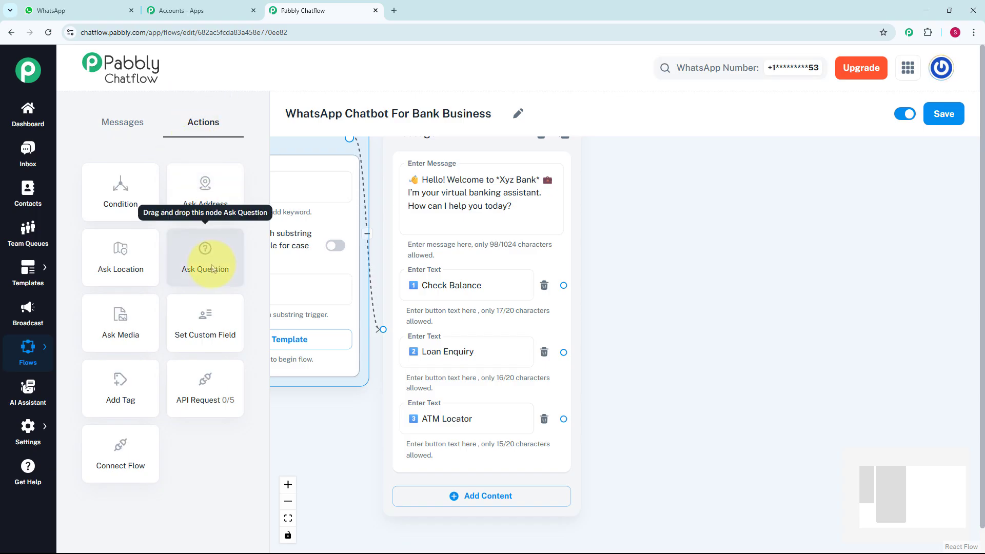
{"action": "left_click_drag", "start_coordinate": [213, 268], "coordinate": [352, 248]}
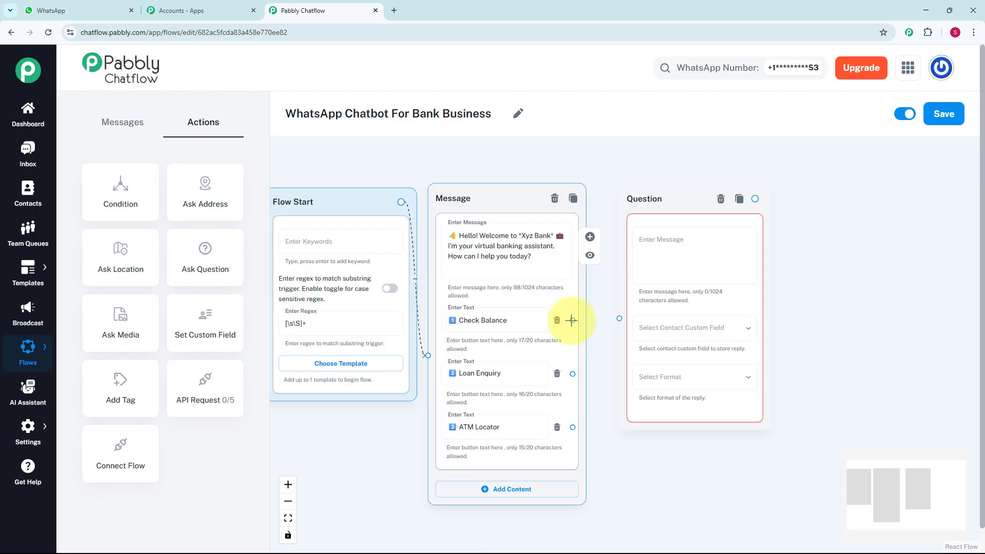
{"action": "left_click_drag", "start_coordinate": [573, 320], "coordinate": [623, 319]}
{"action": "left_click", "coordinate": [653, 241]}
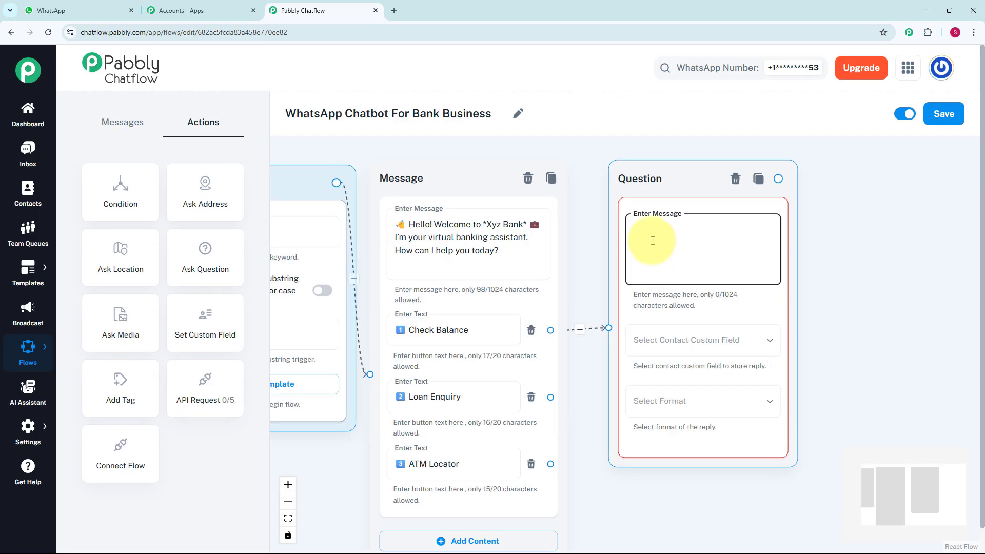
{"action": "type", "text": "🔐 Please enter your 4-digit Customer ID to proceed."}
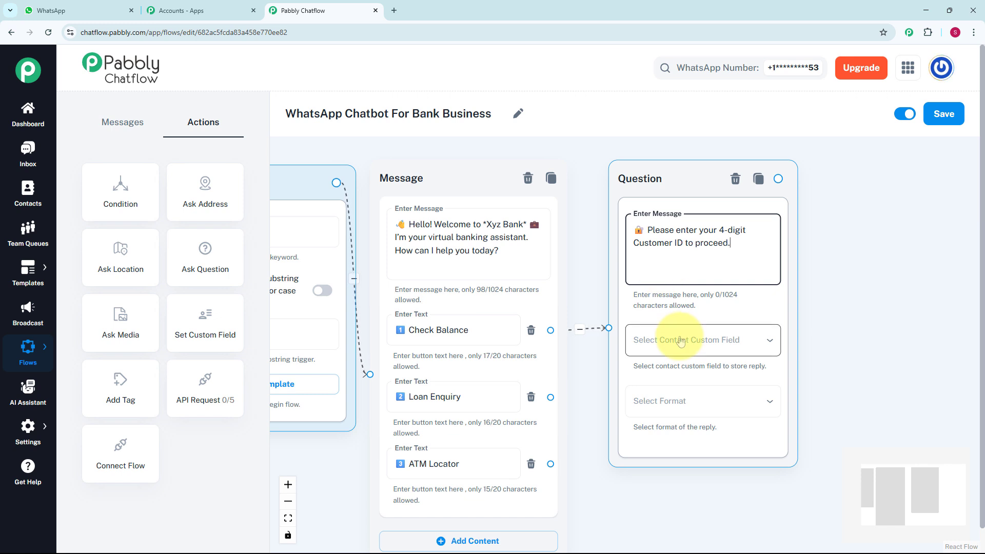
Step: Save the question's reply to the Customer_ID custom field with format Any
{"action": "left_click", "coordinate": [681, 341]}
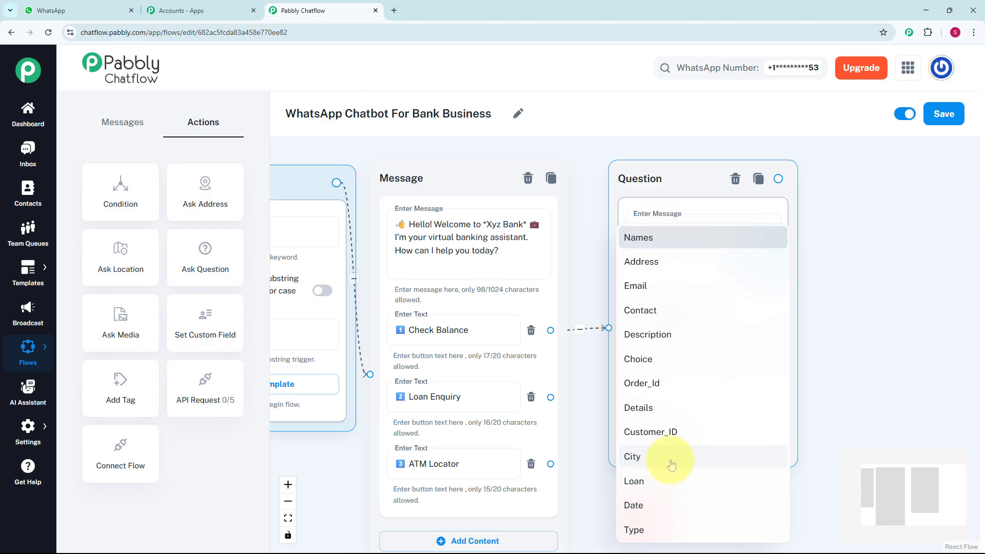
{"action": "left_click", "coordinate": [47, 434]}
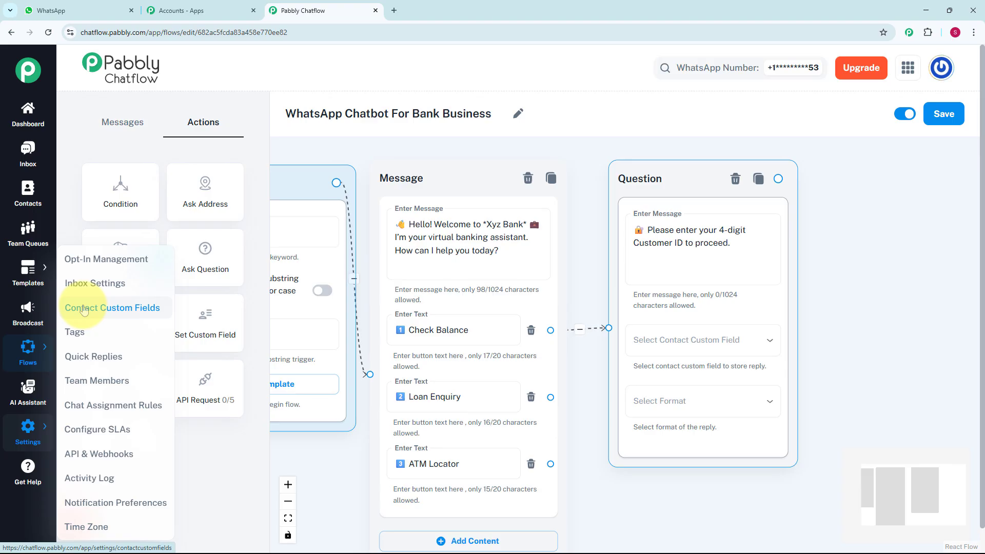
{"action": "left_click", "coordinate": [707, 337]}
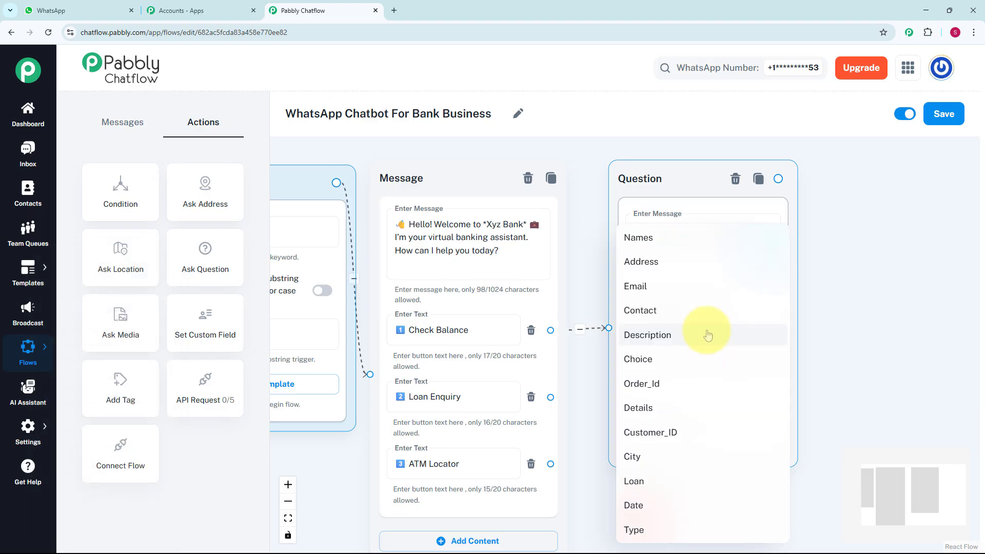
{"action": "left_click", "coordinate": [681, 434]}
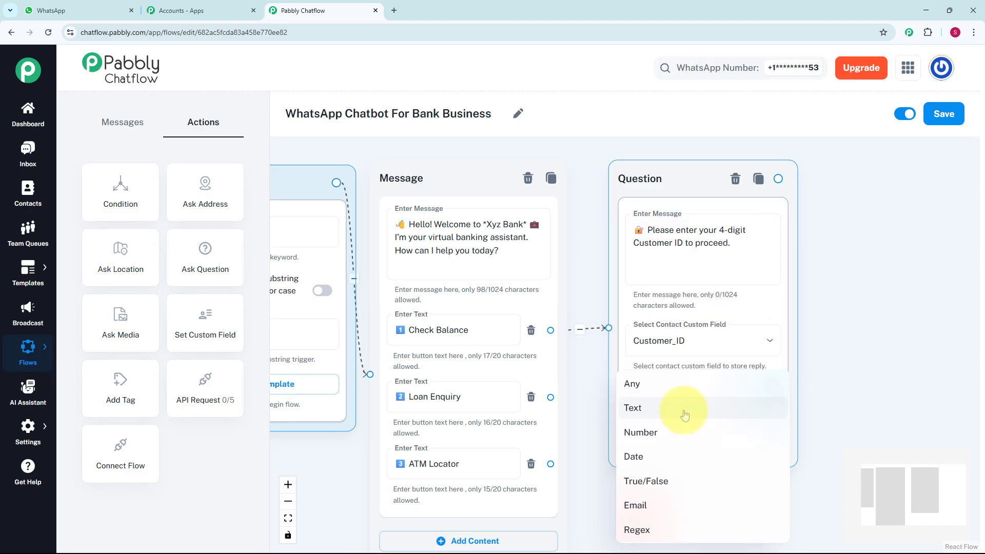
{"action": "left_click", "coordinate": [665, 384]}
{"action": "scroll", "coordinate": [588, 255], "scroll_direction": "down", "scroll_amount": 3}
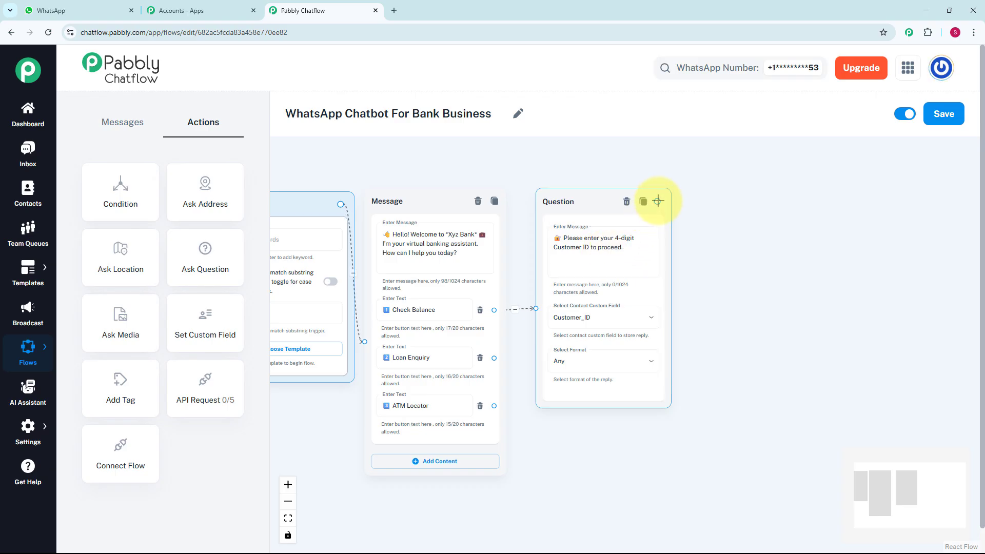
Step: Add a Text + Button reply after the Customer ID question stating the balance is ₹45,760.9
{"action": "left_click_drag", "start_coordinate": [658, 202], "coordinate": [708, 268]}
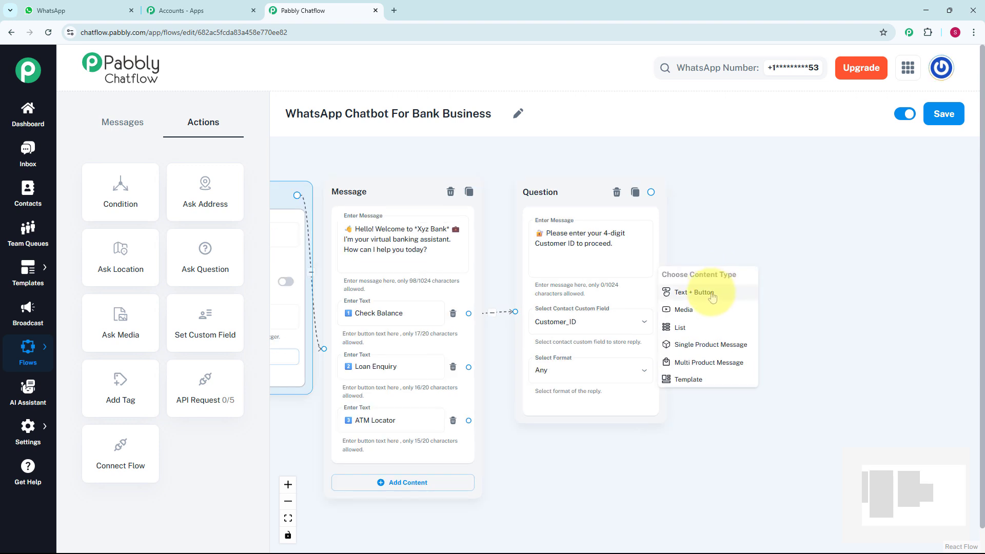
{"action": "left_click", "coordinate": [714, 295]}
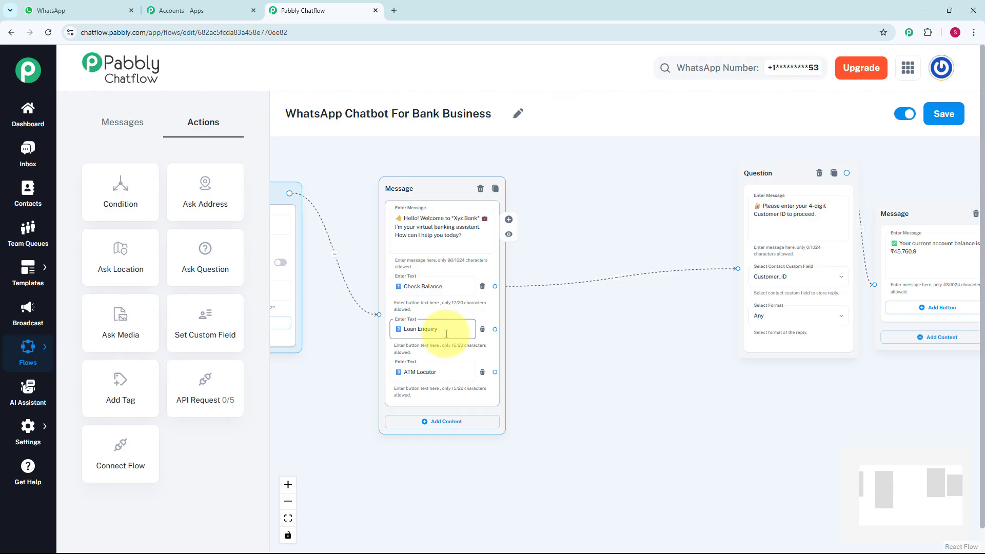
{"action": "scroll", "coordinate": [506, 336], "scroll_direction": "up", "scroll_amount": 1}
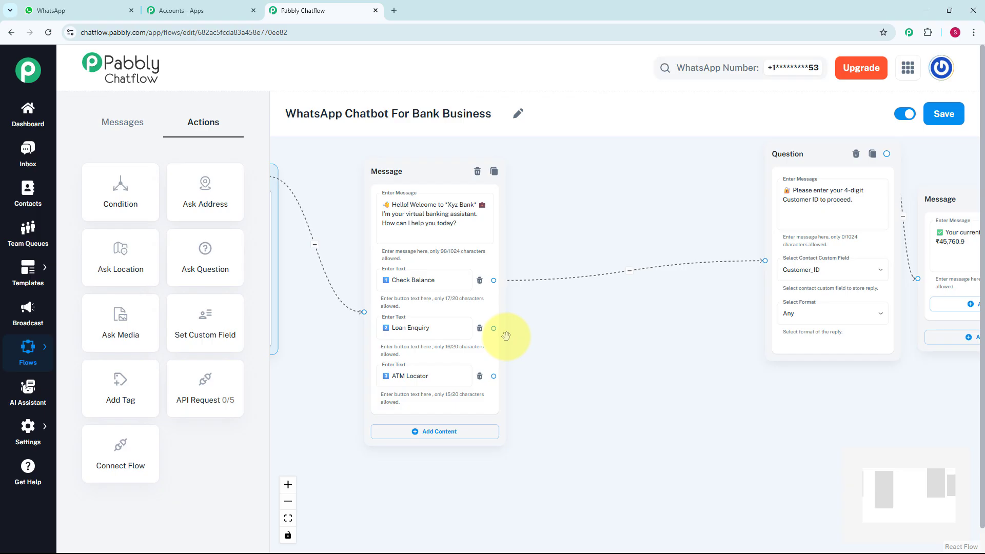
Step: Add a new question node lower on the canvas and link Loan Enquiry to it
{"action": "left_click", "coordinate": [194, 259]}
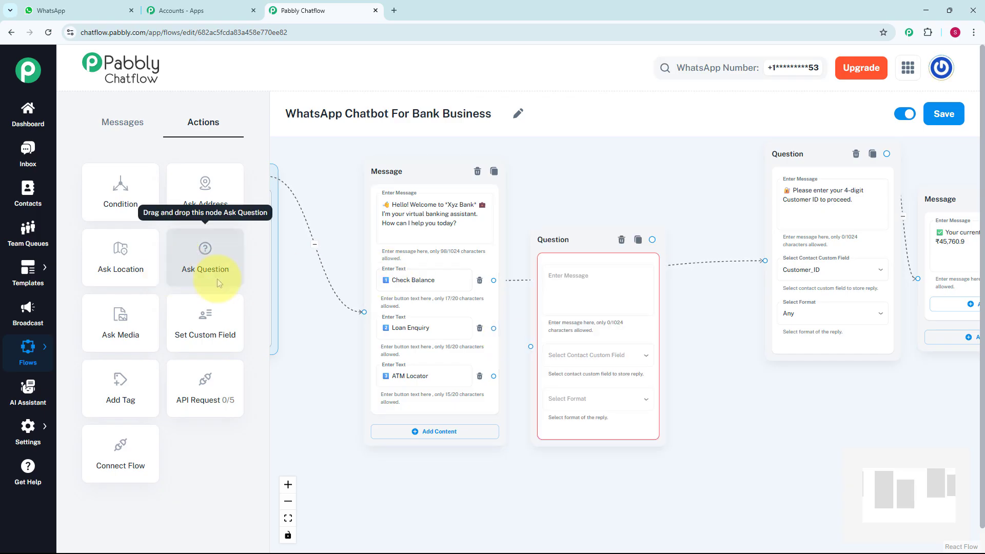
{"action": "left_click_drag", "start_coordinate": [588, 235], "coordinate": [631, 344]}
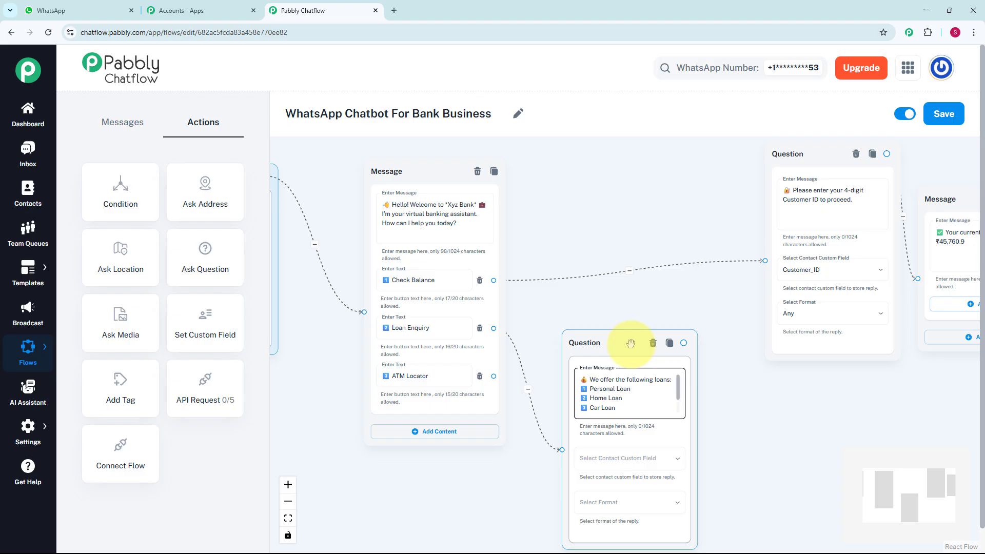
{"action": "left_click_drag", "start_coordinate": [677, 393], "coordinate": [676, 411]}
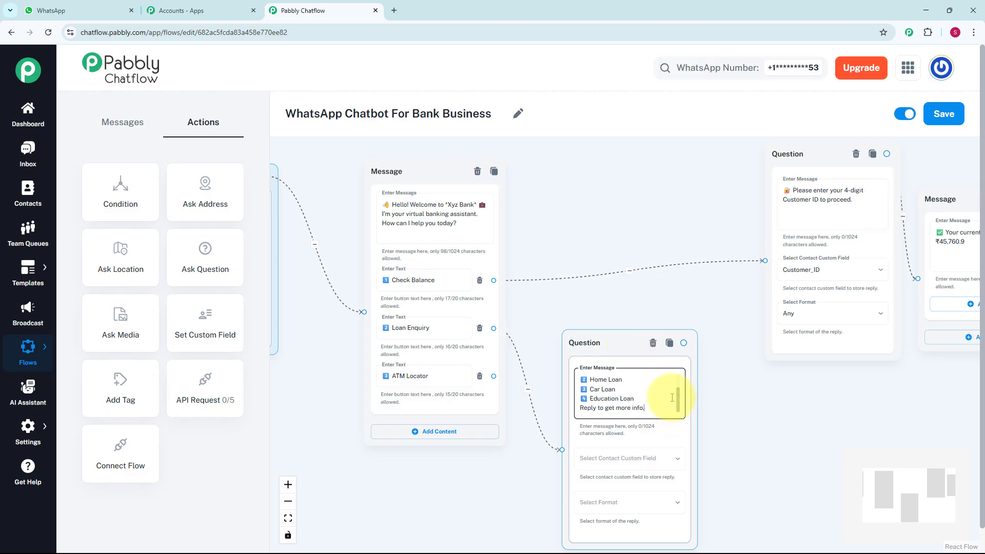
Step: Store the loan question's reply in the Loan field with Any format, and start a follow-up reply
{"action": "left_click", "coordinate": [632, 459]}
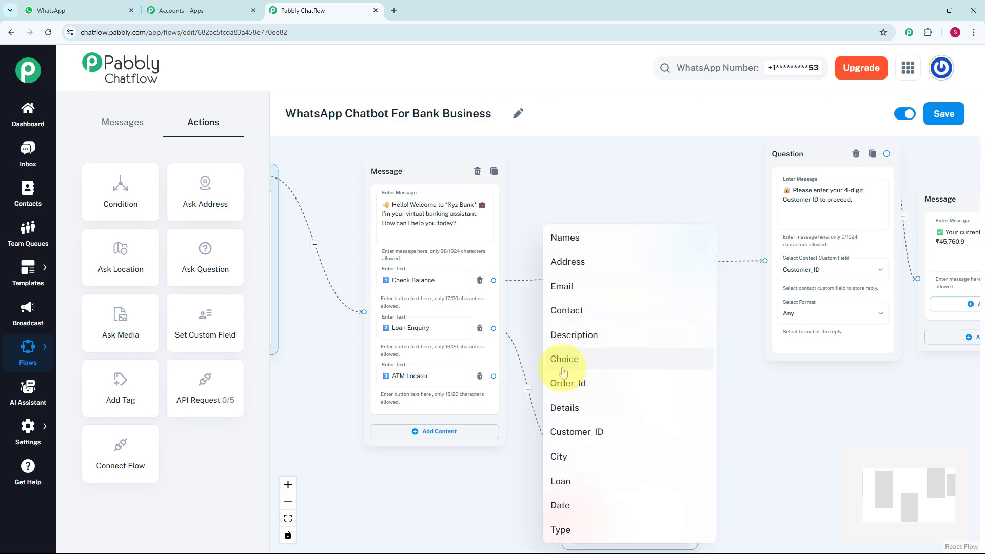
{"action": "left_click", "coordinate": [563, 482]}
{"action": "left_click", "coordinate": [494, 383]}
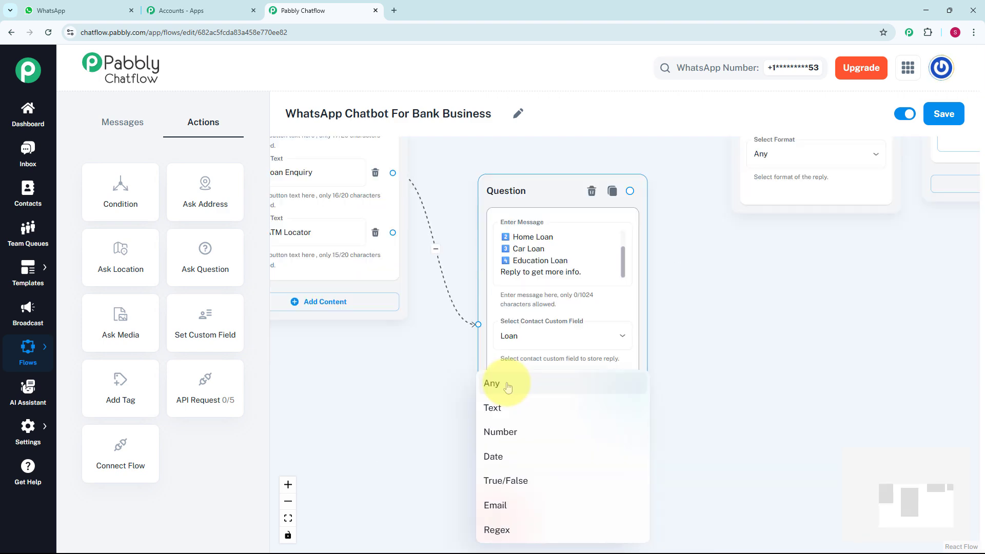
{"action": "left_click", "coordinate": [507, 385]}
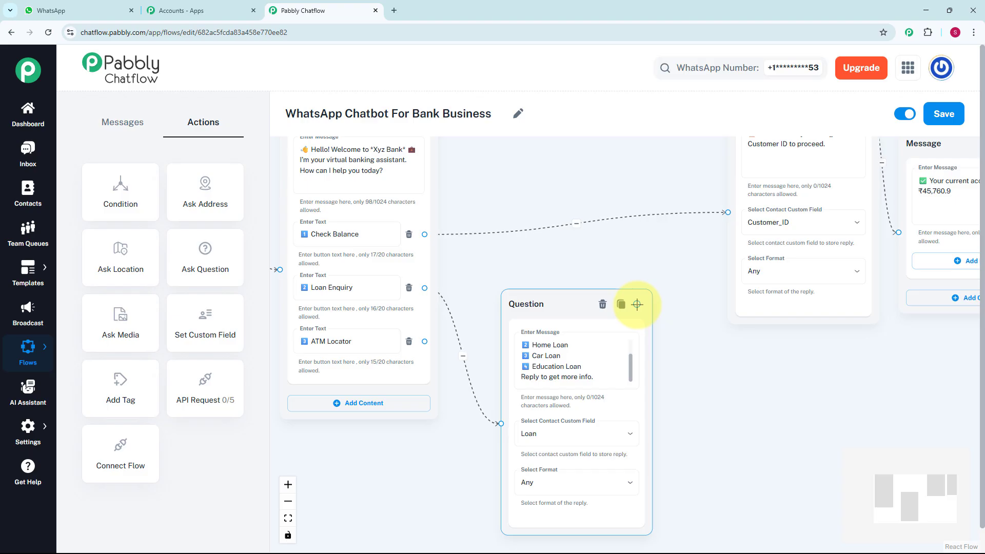
{"action": "left_click_drag", "start_coordinate": [637, 304], "coordinate": [898, 411]}
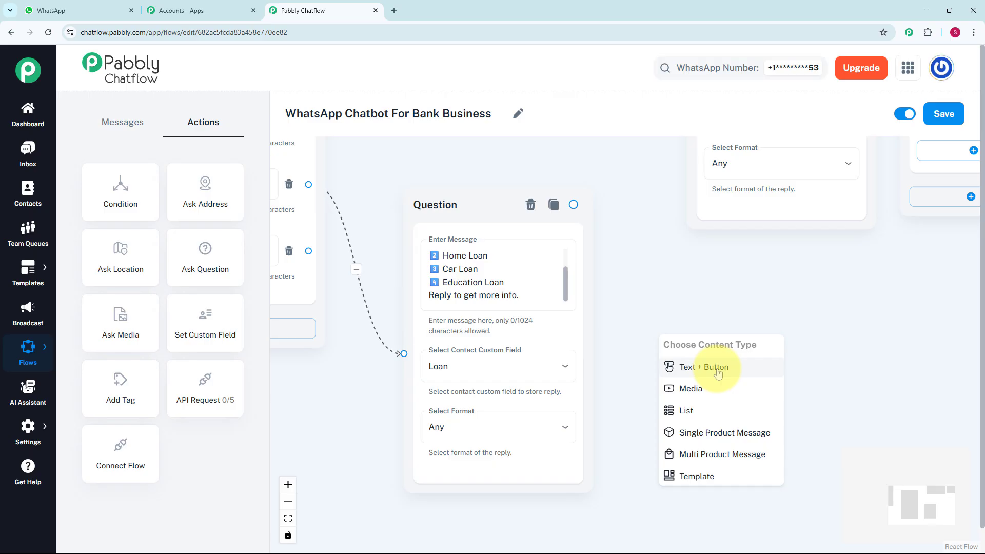
Step: Add a Text + Button reply with Personal Loan details: 10.5% interest, up to 5 years, ₹25 lakhs
{"action": "left_click", "coordinate": [718, 373]}
{"action": "left_click", "coordinate": [734, 308]}
{"action": "type", "text": "💡 Personal Loan Details: - Interest Rate: 10.5% - Tenure: up to 5 years - Loan Amount: up to ₹25 lakhs"}
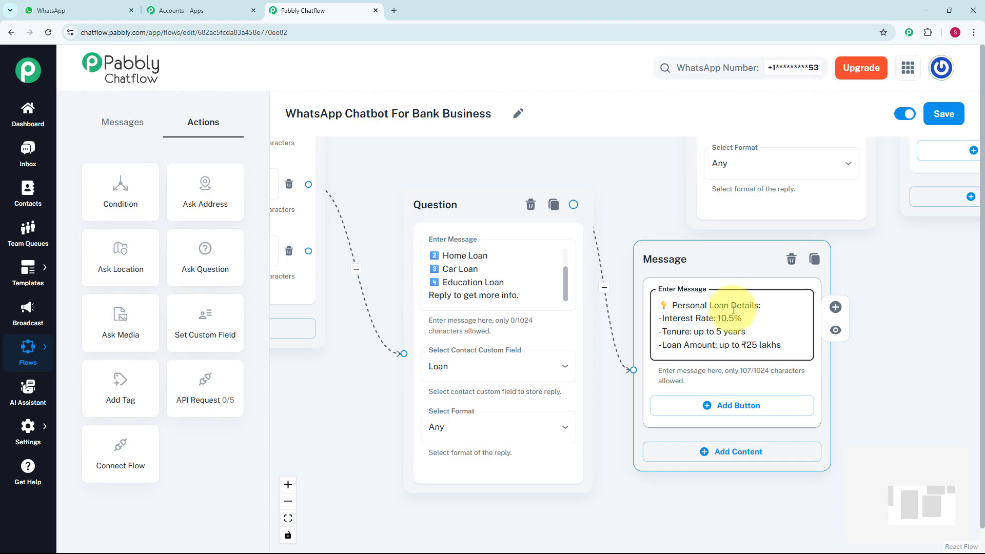
{"action": "scroll", "coordinate": [580, 363], "scroll_direction": "down", "scroll_amount": 5}
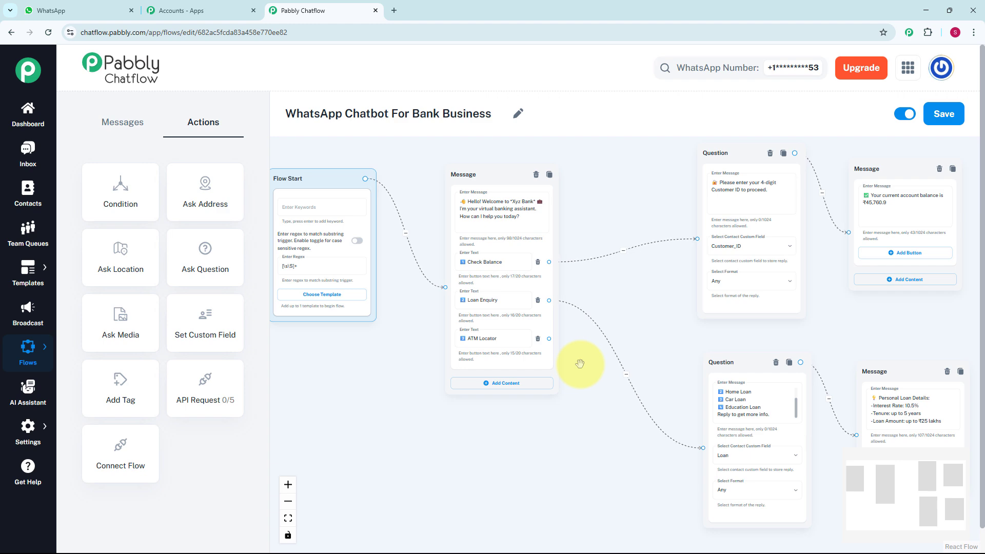
{"action": "scroll", "coordinate": [580, 363], "scroll_direction": "up", "scroll_amount": 2}
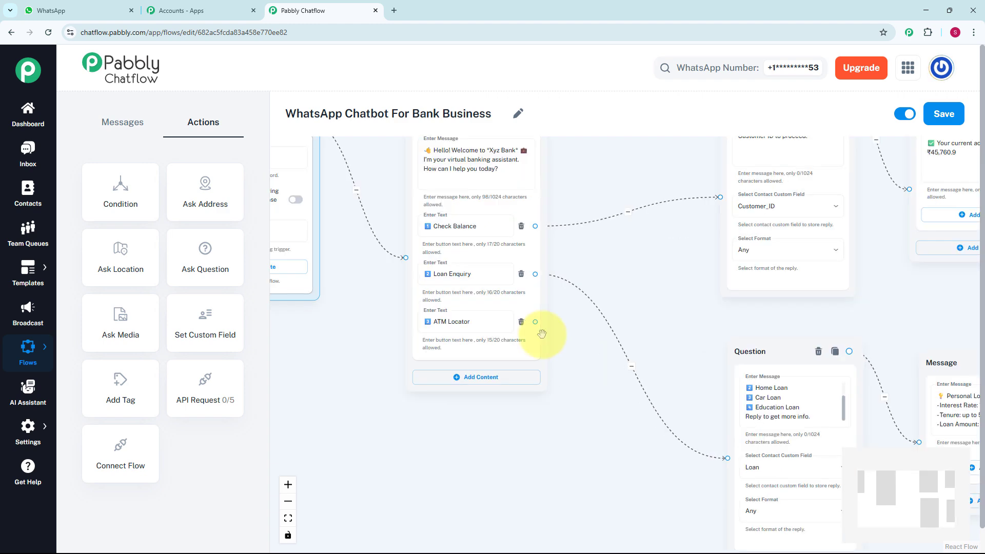
Step: Add a question asking for city or PIN code, saving the reply to City with Any format
{"action": "left_click", "coordinate": [189, 261]}
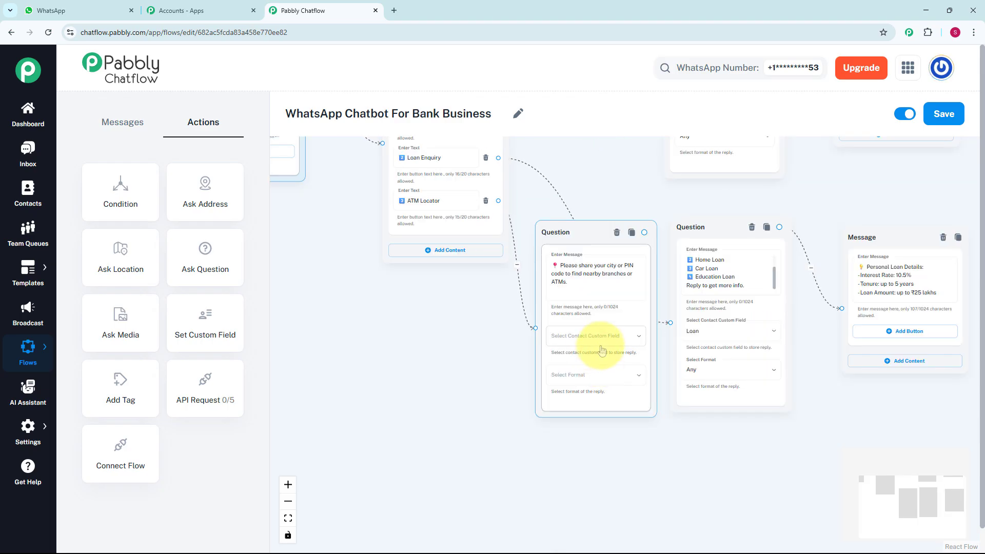
{"action": "left_click", "coordinate": [598, 343]}
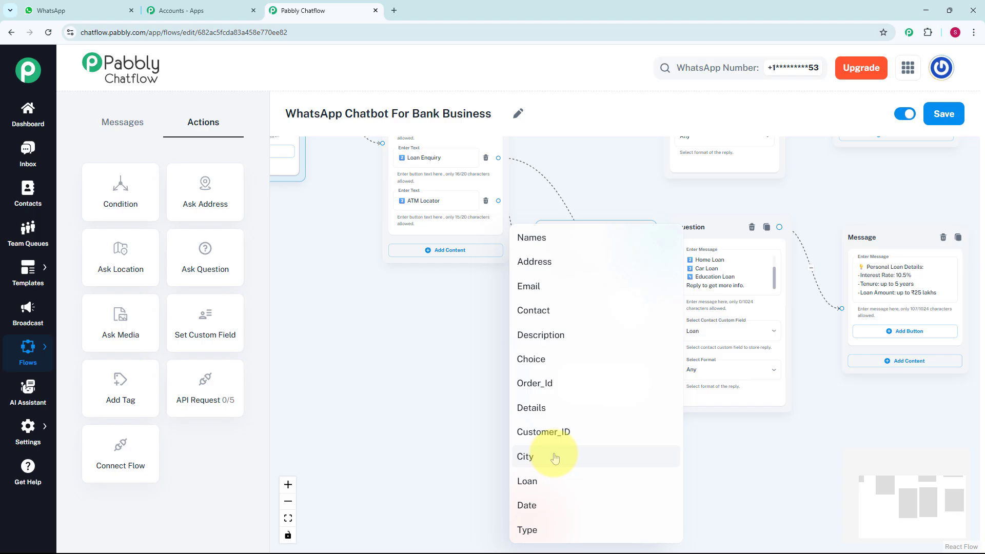
{"action": "left_click", "coordinate": [555, 458]}
{"action": "left_click", "coordinate": [544, 354]}
{"action": "left_click", "coordinate": [490, 378]}
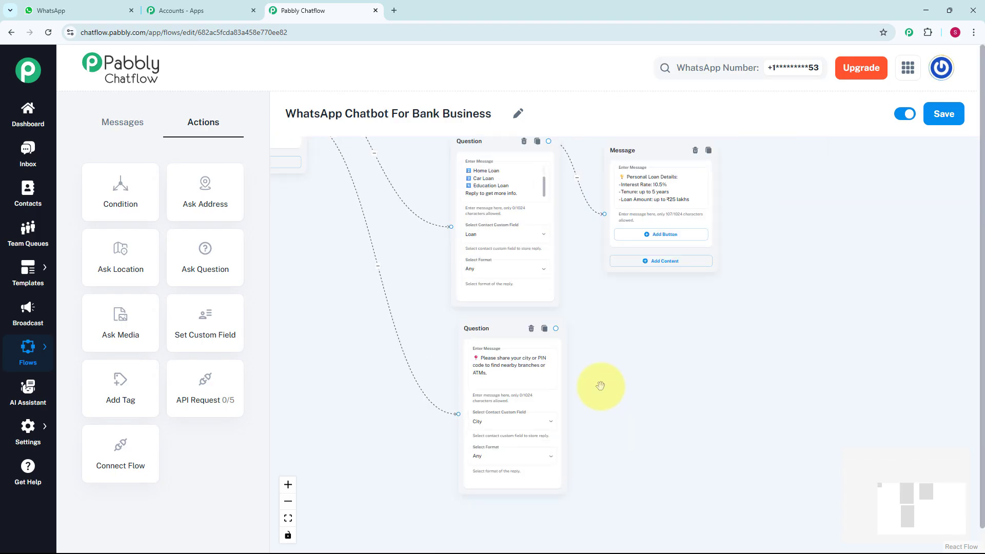
{"action": "scroll", "coordinate": [600, 386], "scroll_direction": "up", "scroll_amount": 2}
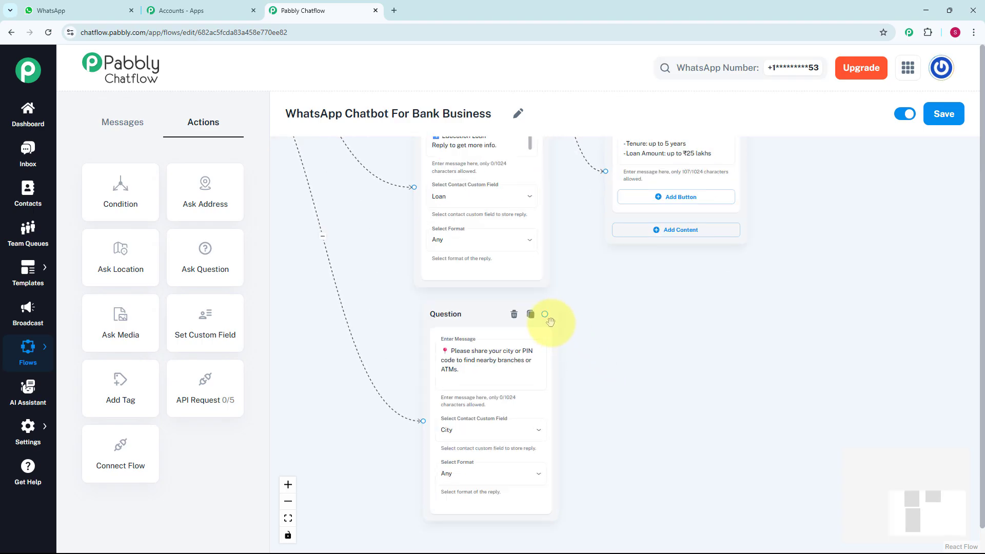
Step: Add a List reply after the city question with body 'Here are the nearest ATMs in your PIN code:' and one section
{"action": "left_click_drag", "start_coordinate": [545, 314], "coordinate": [617, 372]}
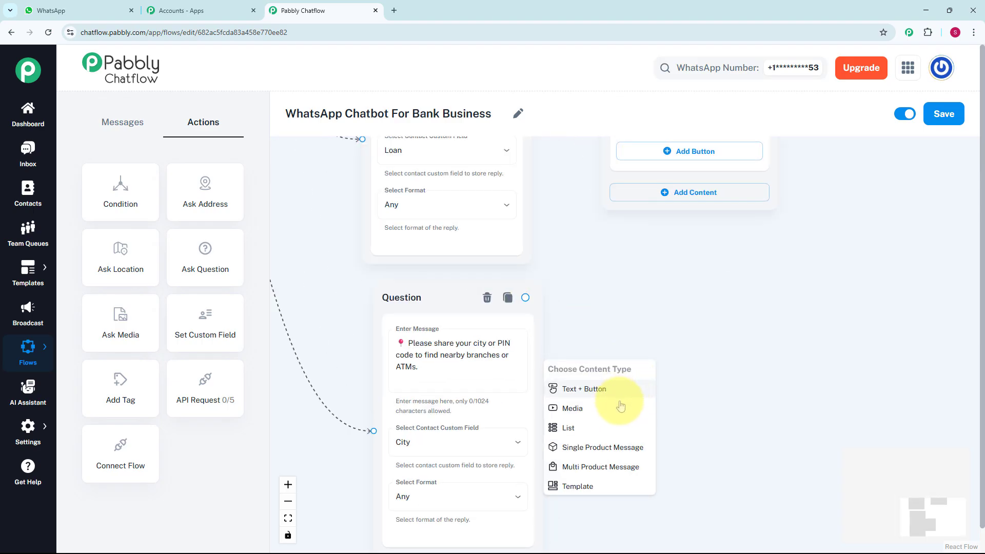
{"action": "left_click", "coordinate": [588, 432]}
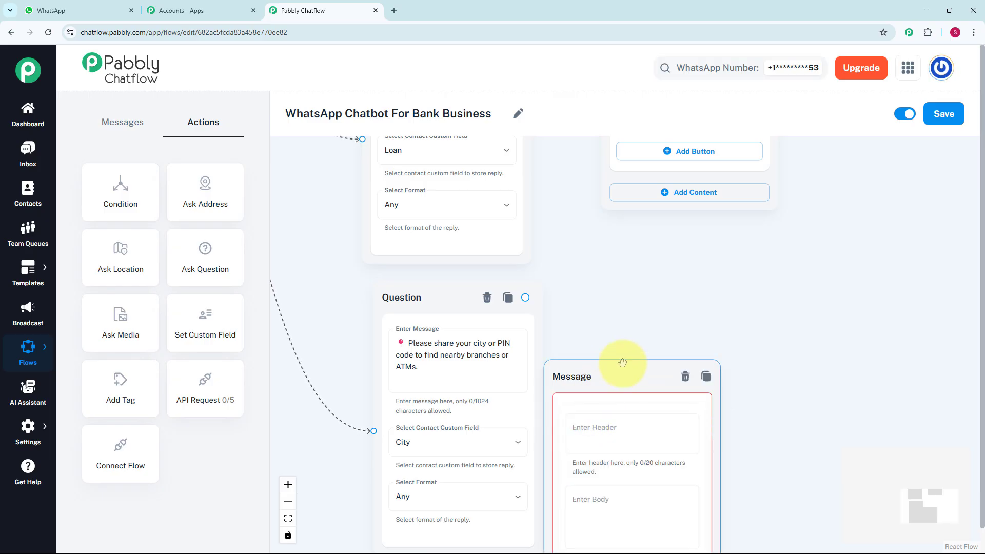
{"action": "left_click_drag", "start_coordinate": [622, 362], "coordinate": [684, 285]}
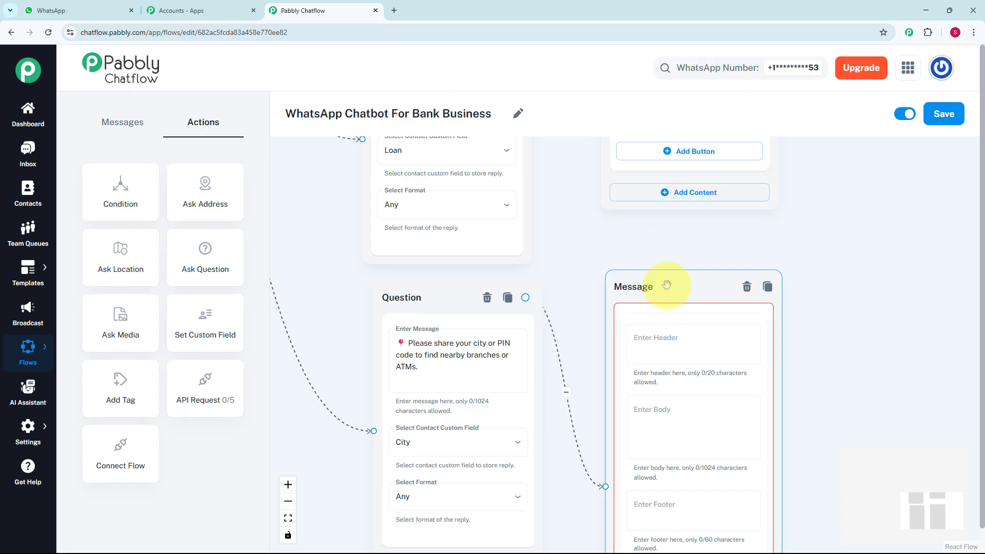
{"action": "scroll", "coordinate": [650, 282], "scroll_direction": "down", "scroll_amount": 3}
{"action": "left_click", "coordinate": [641, 279]}
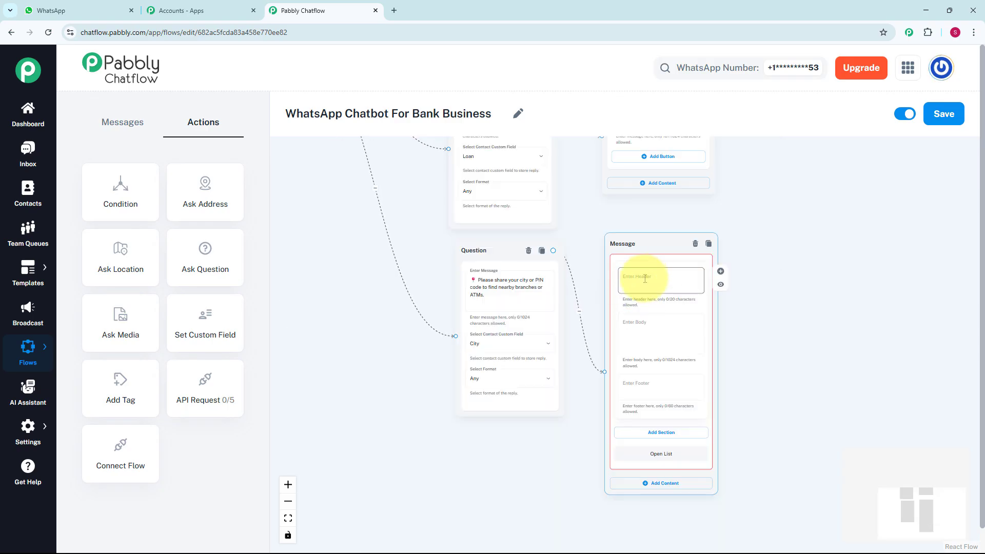
{"action": "left_click", "coordinate": [640, 334]}
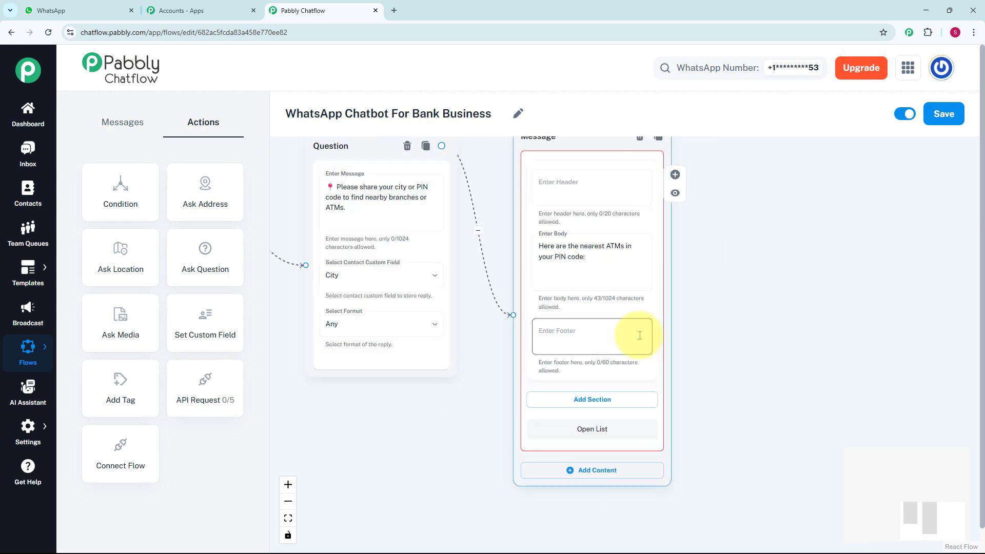
{"action": "left_click", "coordinate": [610, 405]}
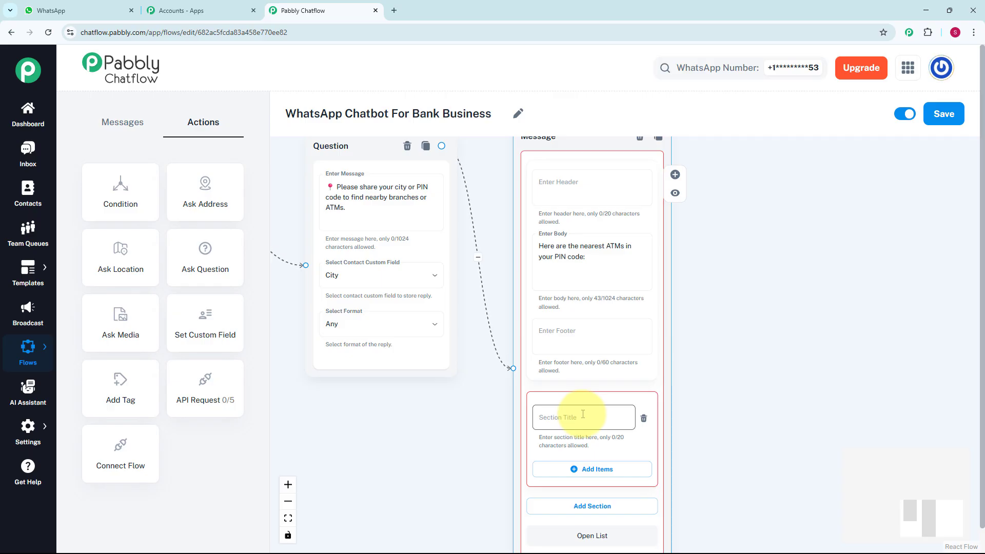
Step: Title the section 'ATM Locations' and add a State Bank ATM item with its address
{"action": "left_click", "coordinate": [583, 414]}
{"action": "type", "text": "ATM Locations"}
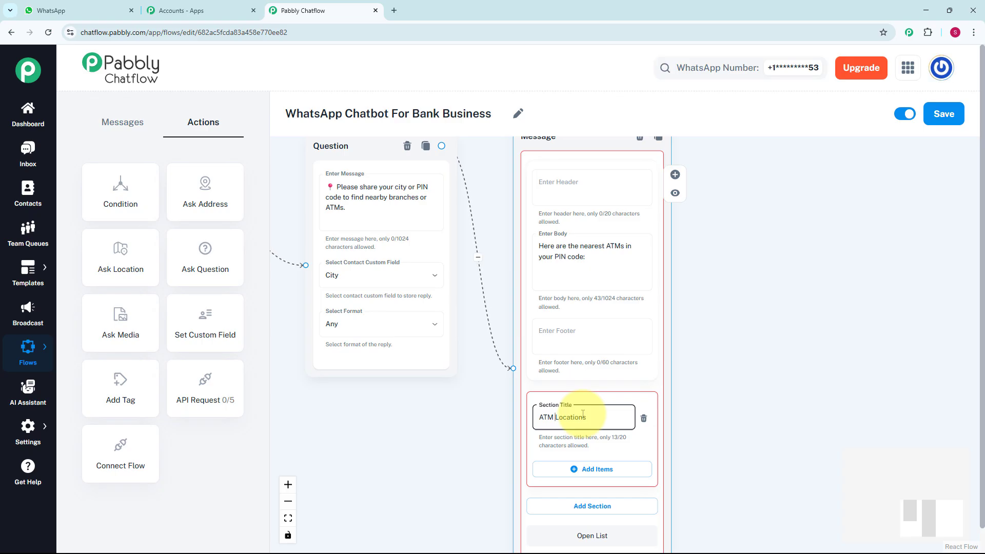
{"action": "left_click", "coordinate": [594, 476]}
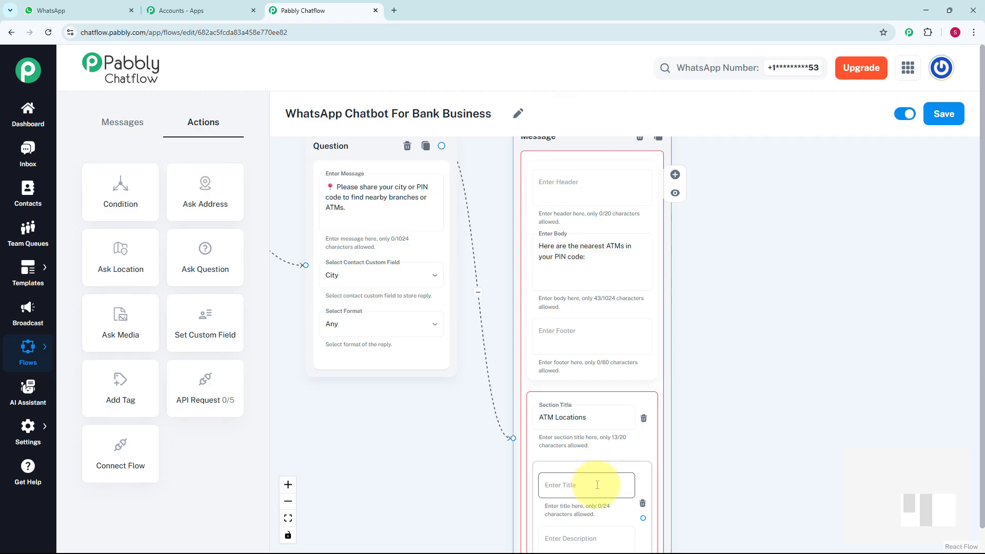
{"action": "left_click_drag", "start_coordinate": [697, 417], "coordinate": [681, 260]}
{"action": "left_click", "coordinate": [581, 330]}
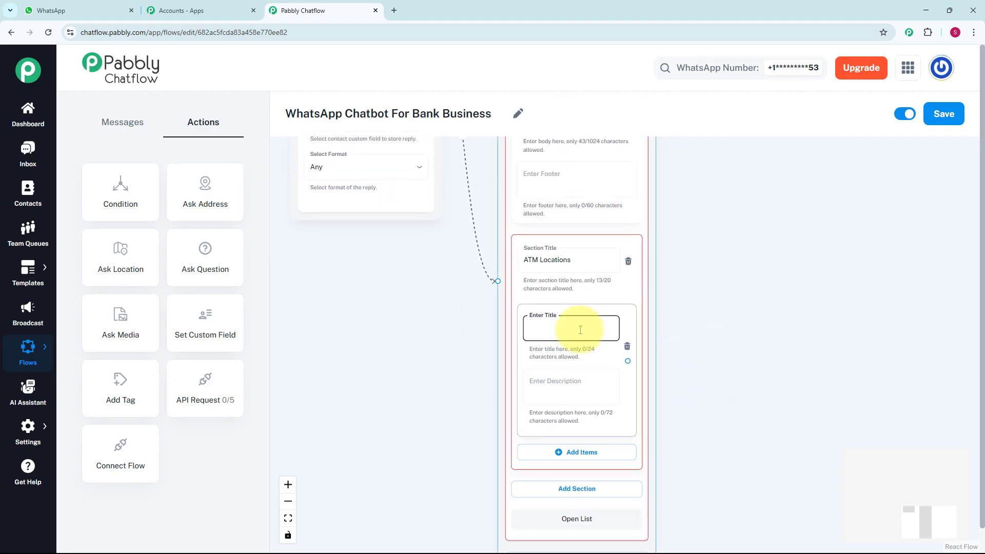
{"action": "type", "text": "1️⃣ State Bank ATM"}
{"action": "left_click", "coordinate": [576, 385]}
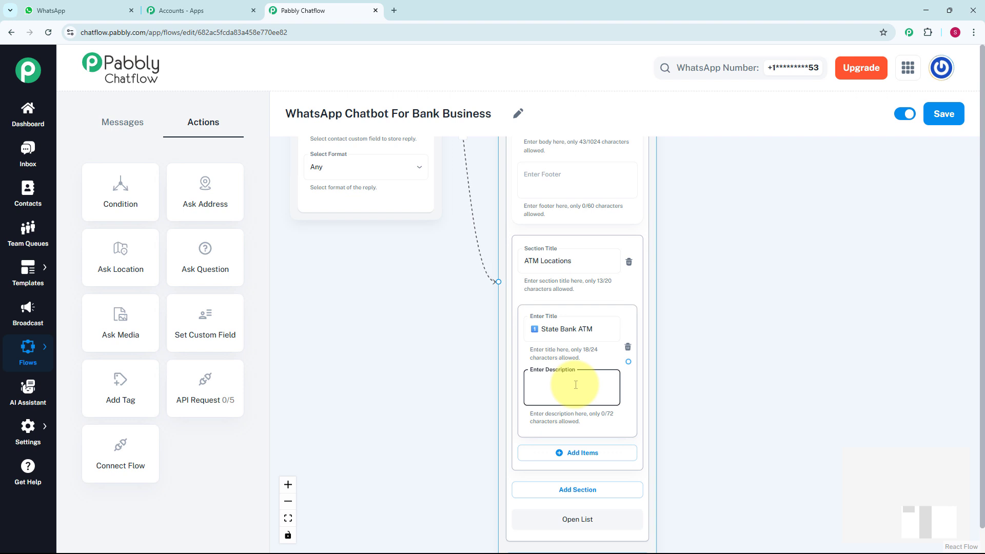
{"action": "key", "text": "ctrl+v"}
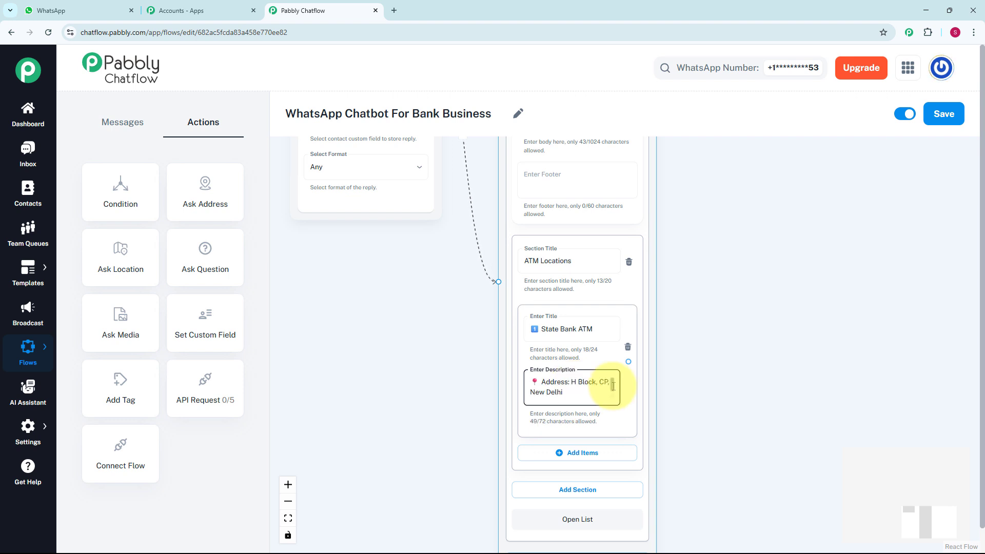
{"action": "left_click", "coordinate": [715, 462]}
Step: Add HDFC Bank and ICICI Bank ATM items to the section and view the whole flow
{"action": "left_click_drag", "start_coordinate": [698, 412], "coordinate": [664, 347]}
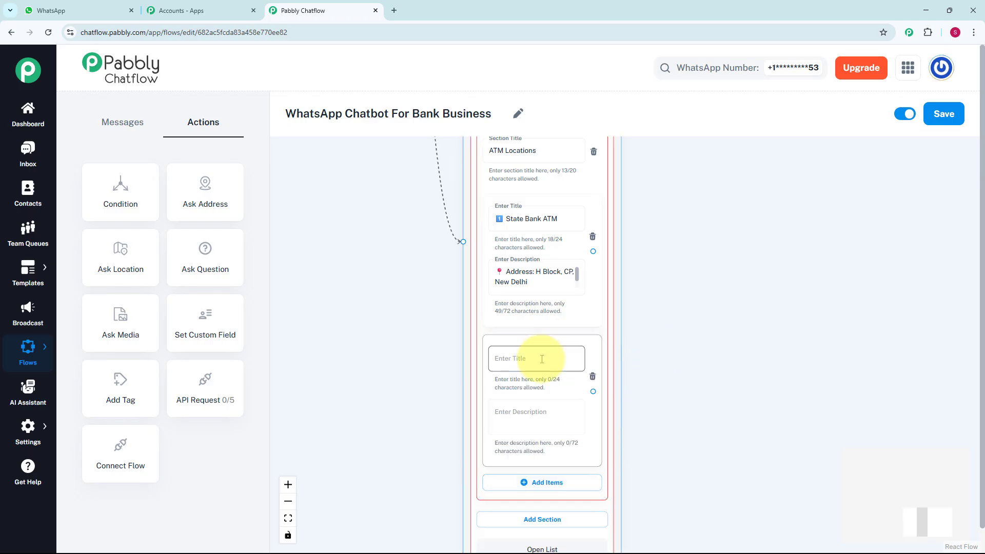
{"action": "left_click", "coordinate": [564, 348]}
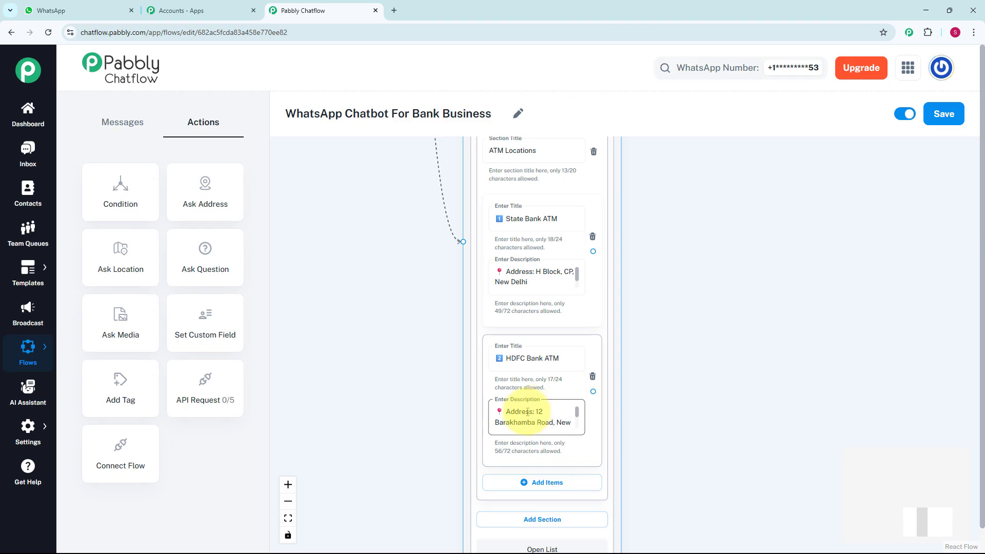
{"action": "left_click_drag", "start_coordinate": [684, 464], "coordinate": [640, 304]}
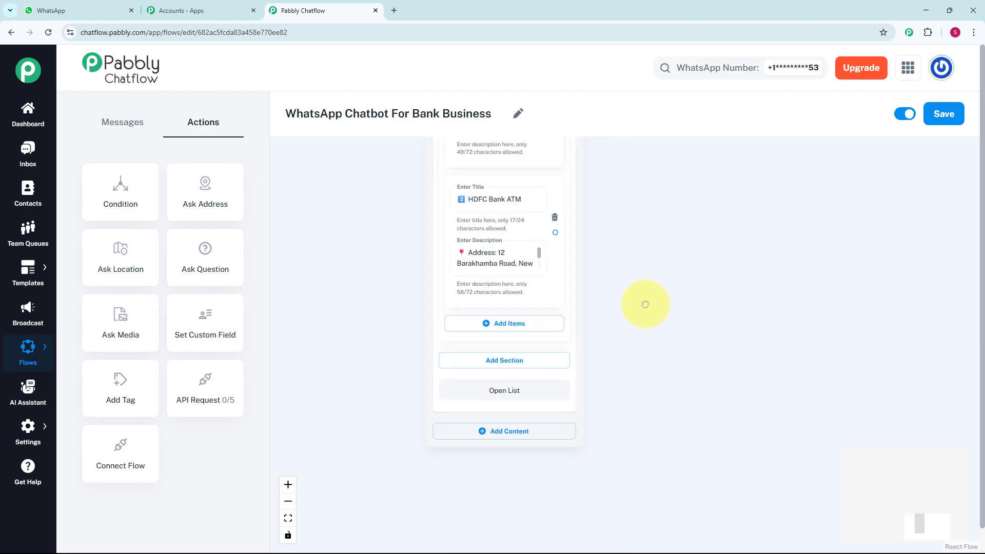
{"action": "left_click", "coordinate": [543, 328]}
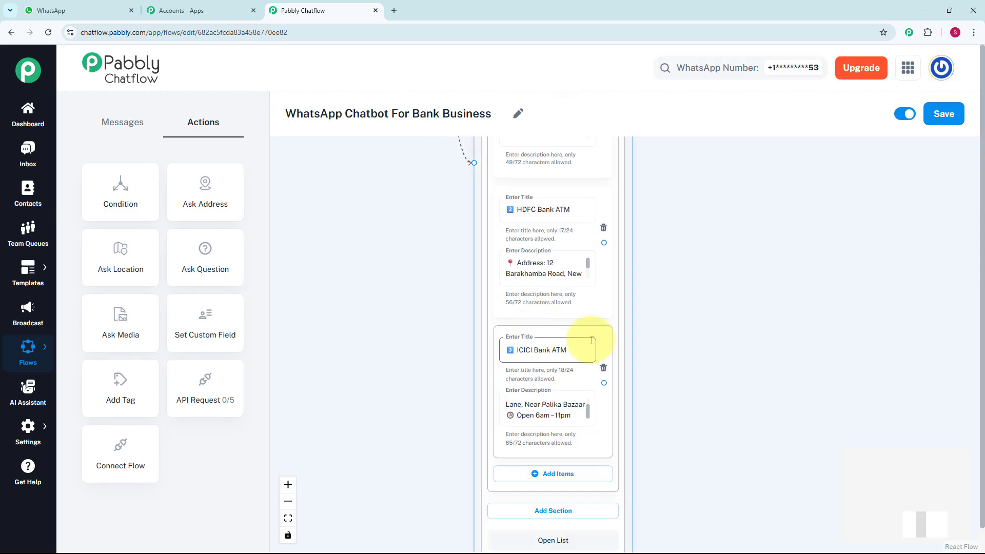
{"action": "scroll", "coordinate": [847, 319], "scroll_direction": "down", "scroll_amount": 5}
{"action": "left_click_drag", "start_coordinate": [847, 319], "coordinate": [900, 355]}
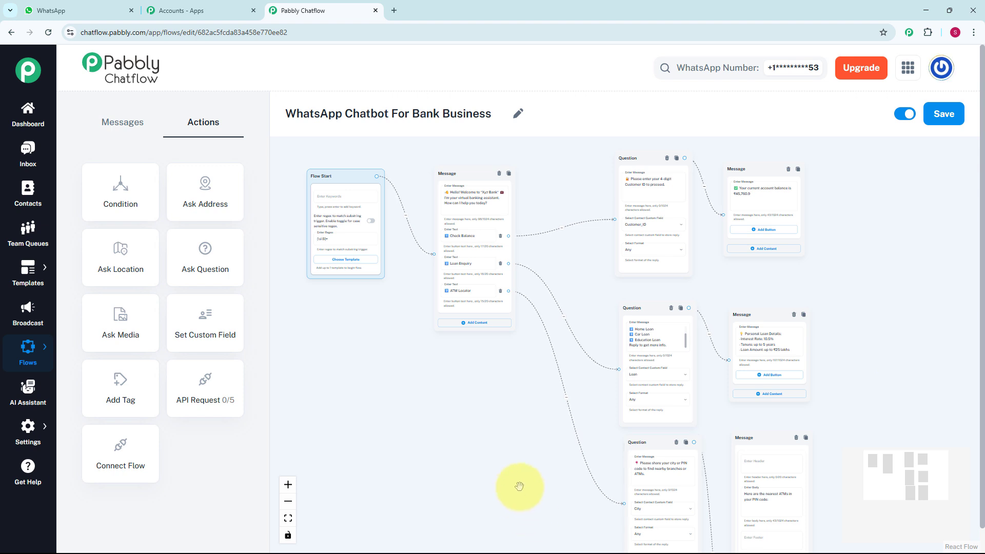
Step: Save the WhatsApp Chatbot For Bank Business flow
{"action": "left_click", "coordinate": [944, 117]}
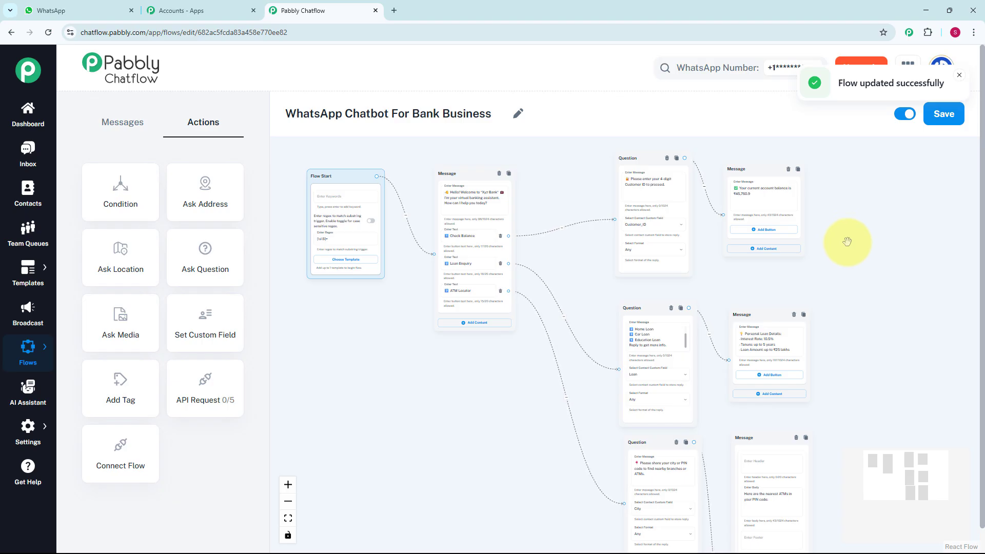
Step: Open the latest Inbox conversation and review the Customer ID prompt and ₹45,760.90 balance reply
{"action": "left_click", "coordinate": [15, 158]}
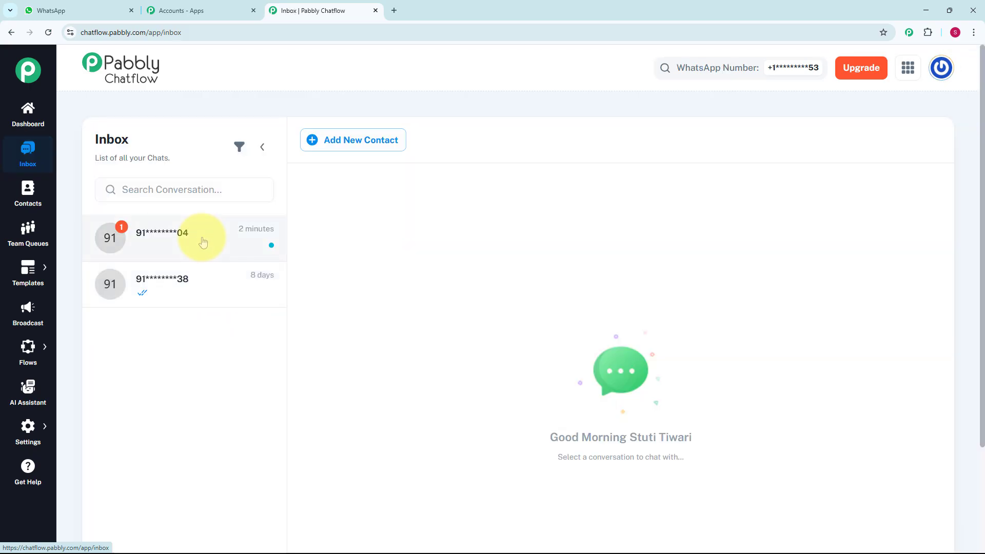
{"action": "left_click", "coordinate": [203, 242]}
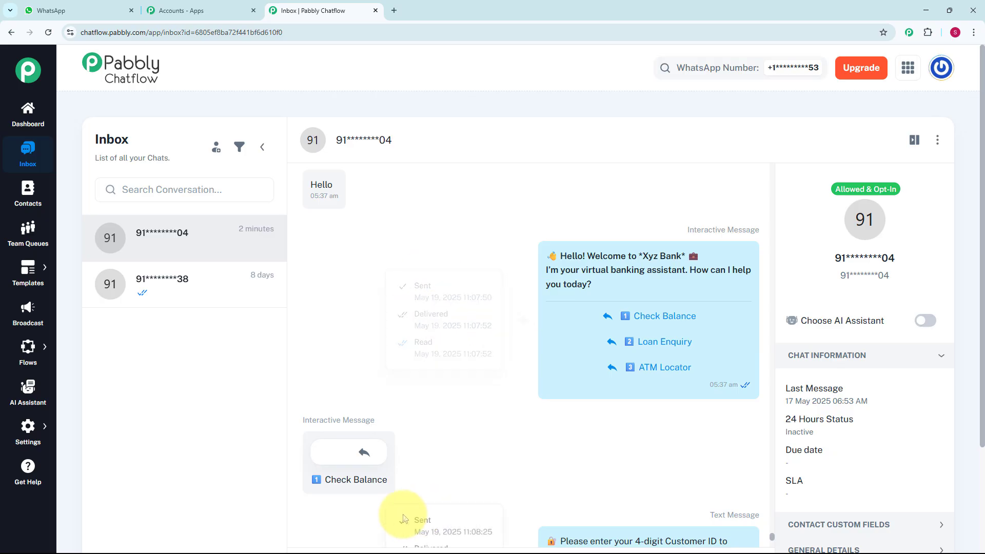
{"action": "scroll", "coordinate": [452, 409], "scroll_direction": "down", "scroll_amount": 3}
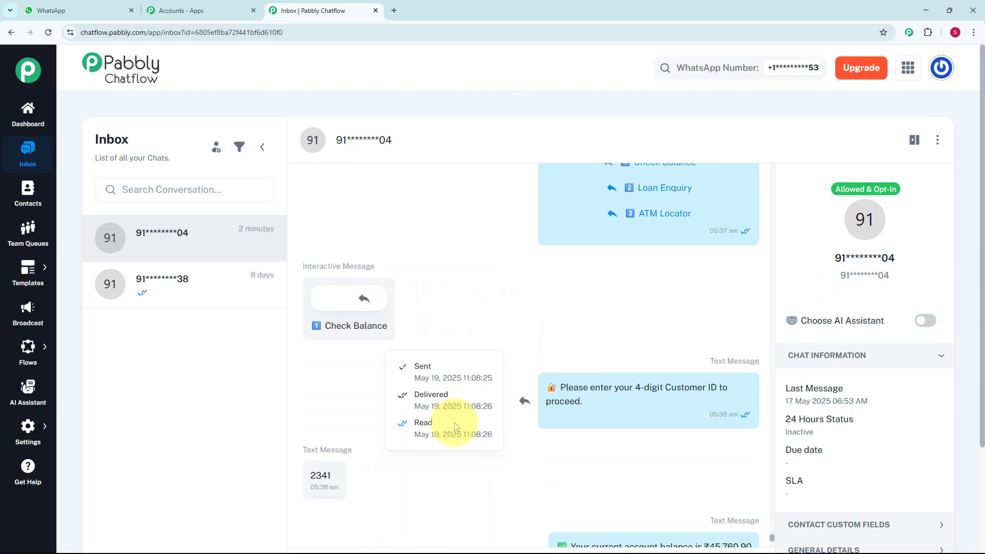
{"action": "scroll", "coordinate": [461, 344], "scroll_direction": "down", "scroll_amount": 1}
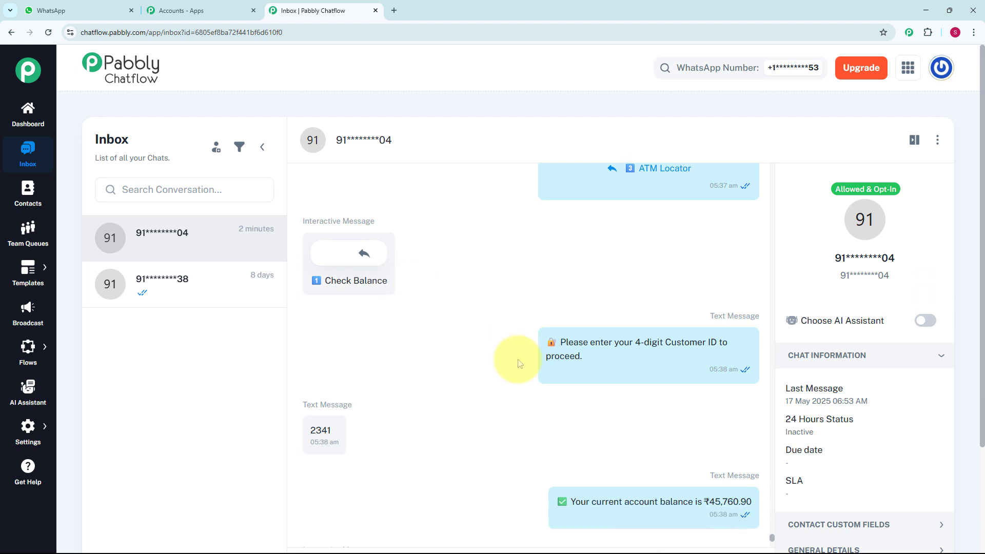